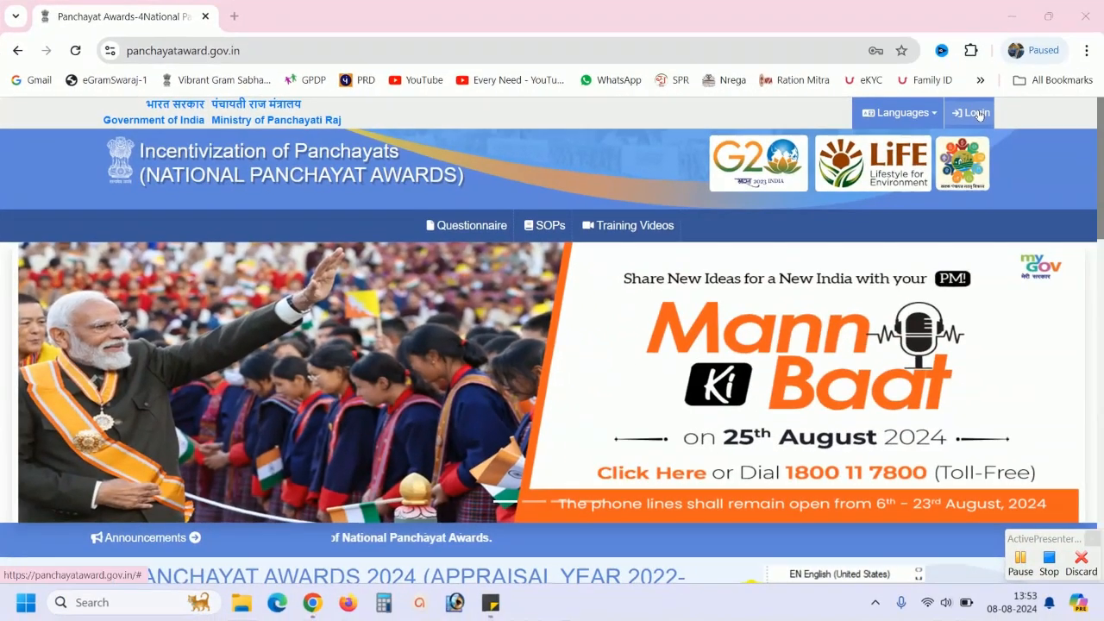
Sign in to the portal with the BLC account's user name, password and captcha, and submit the Madhya Pradesh Panchayat Samiti assigned unit.
left_click(976, 113)
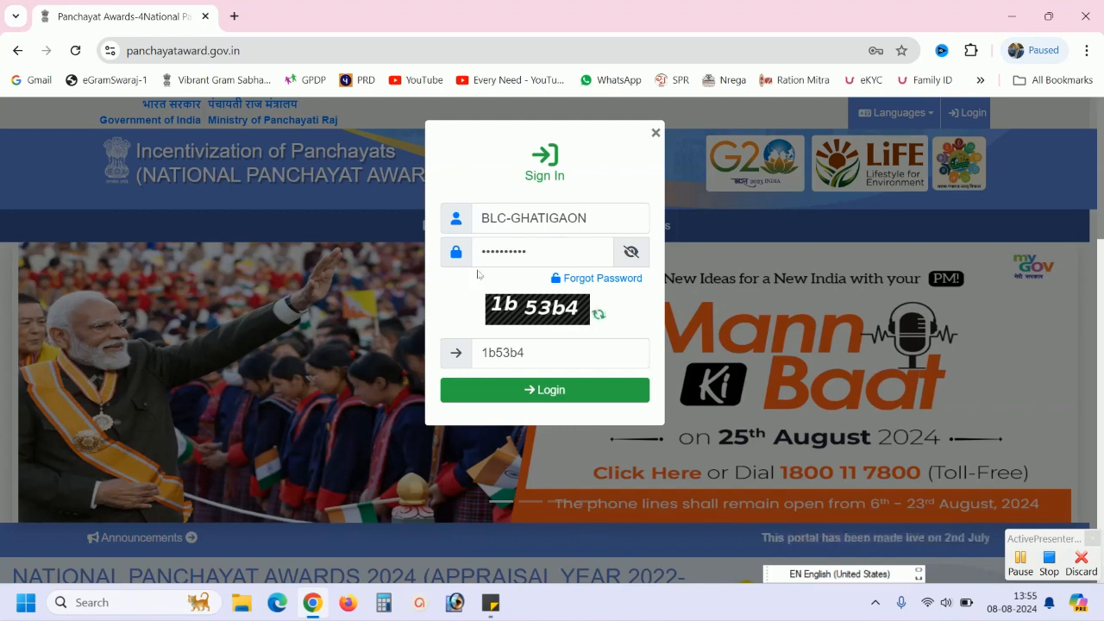
left_click(535, 395)
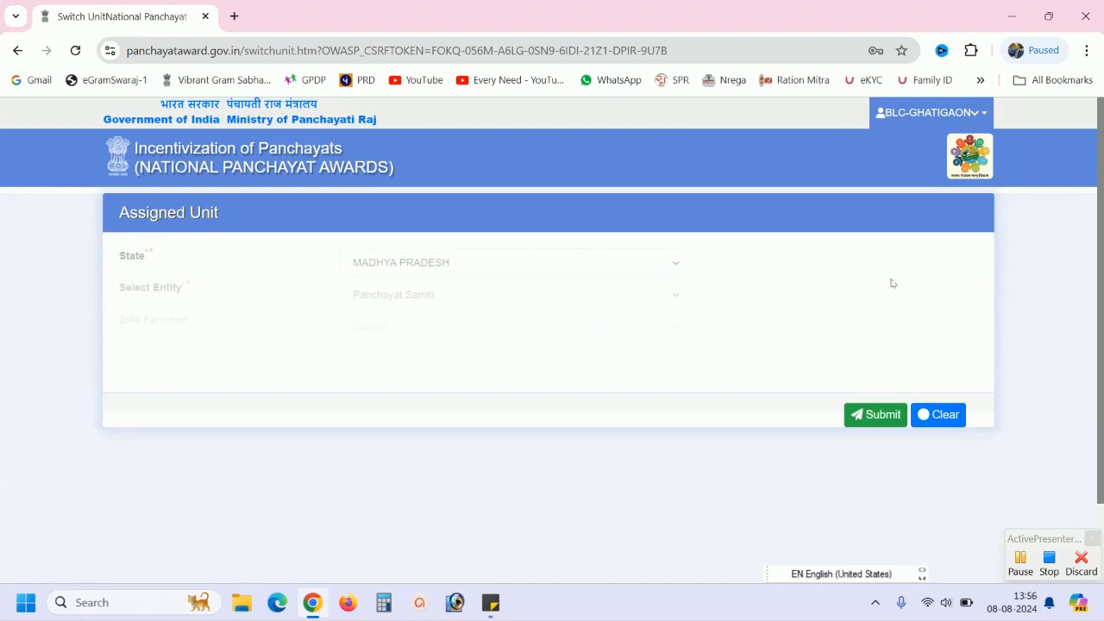
left_click(877, 415)
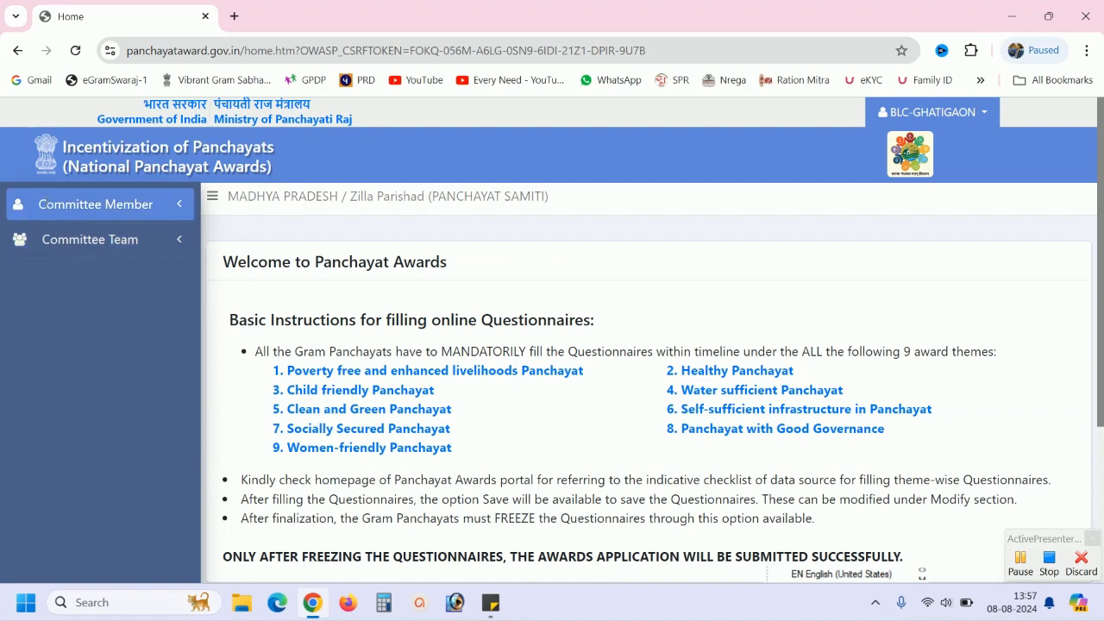
Add a new committee member with the first name, last name, mobile number and department filled in, and save the entry.
left_click(95, 203)
left_click(38, 237)
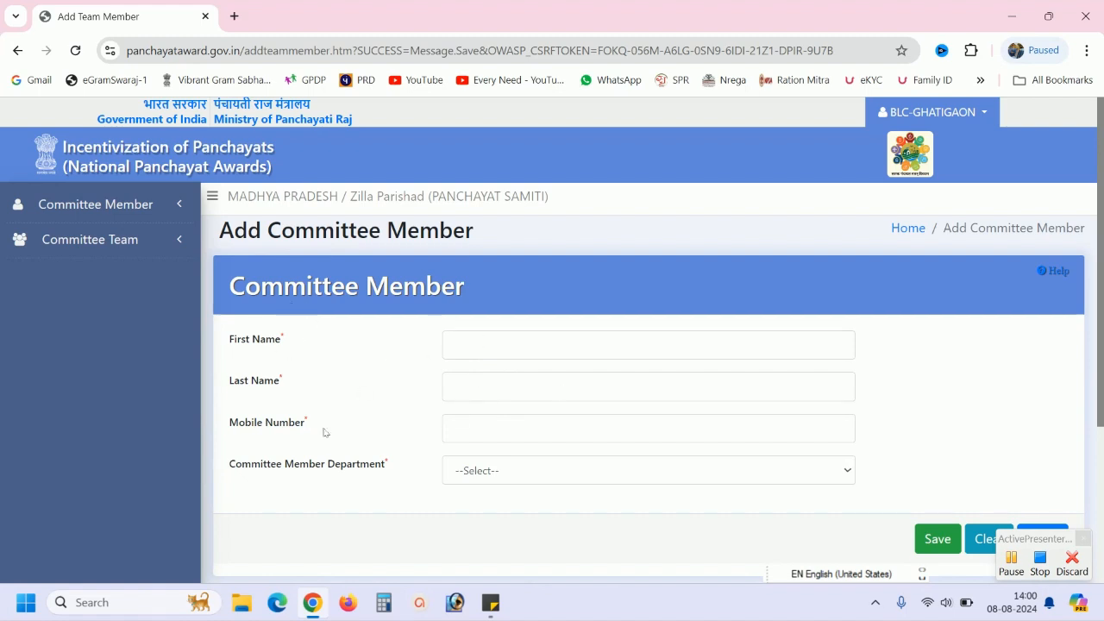
left_click(541, 474)
left_click(540, 474)
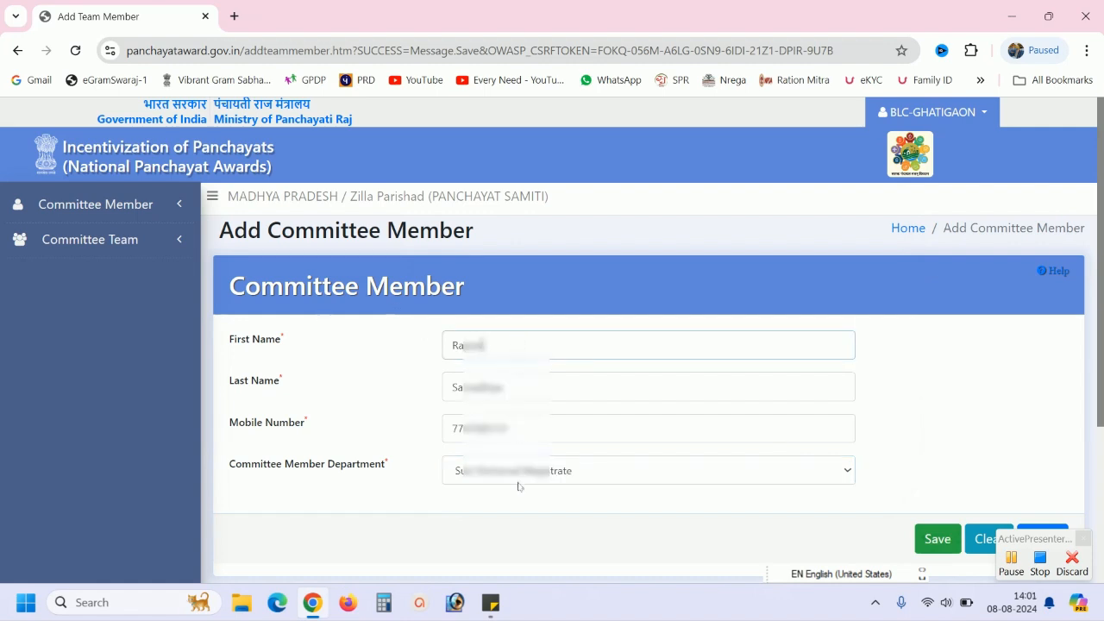
left_click(937, 538)
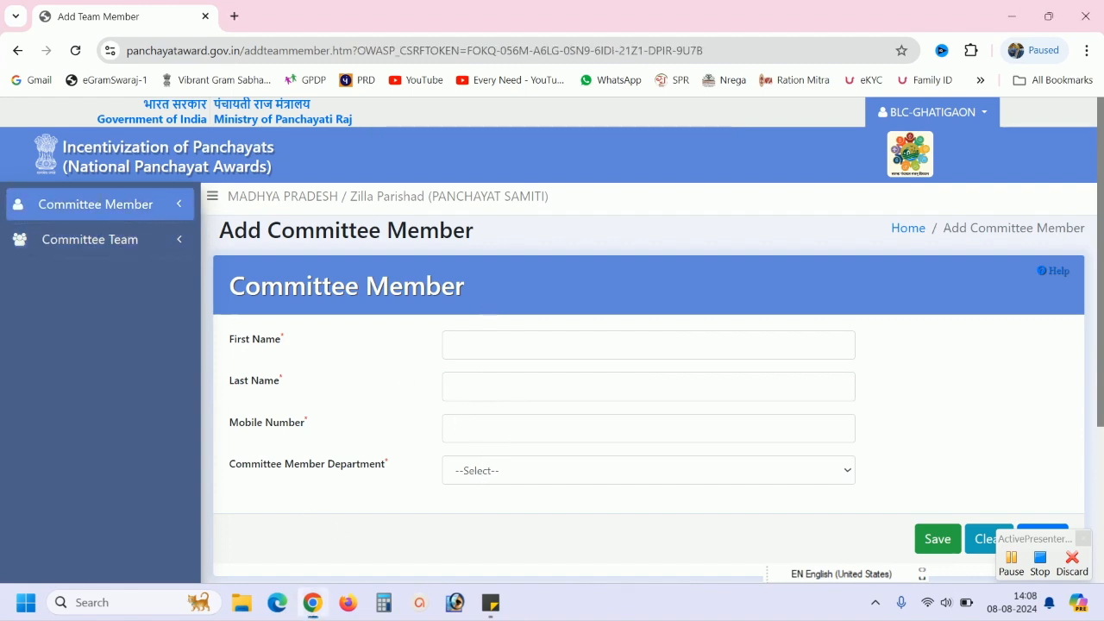
Open the form for adding a new committee team.
left_click(99, 201)
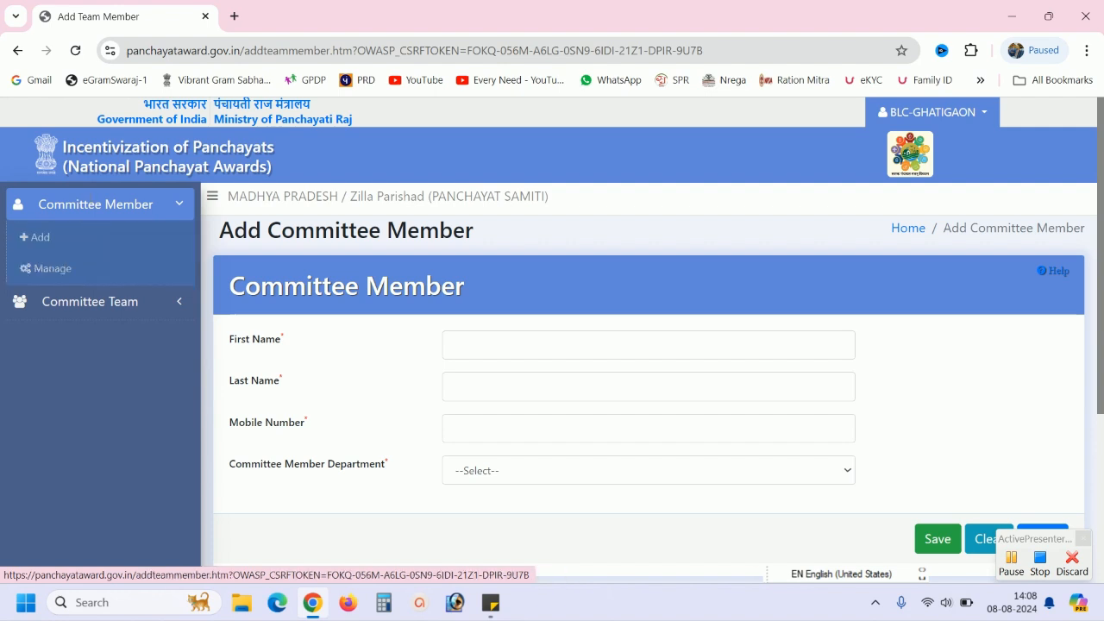
left_click(69, 204)
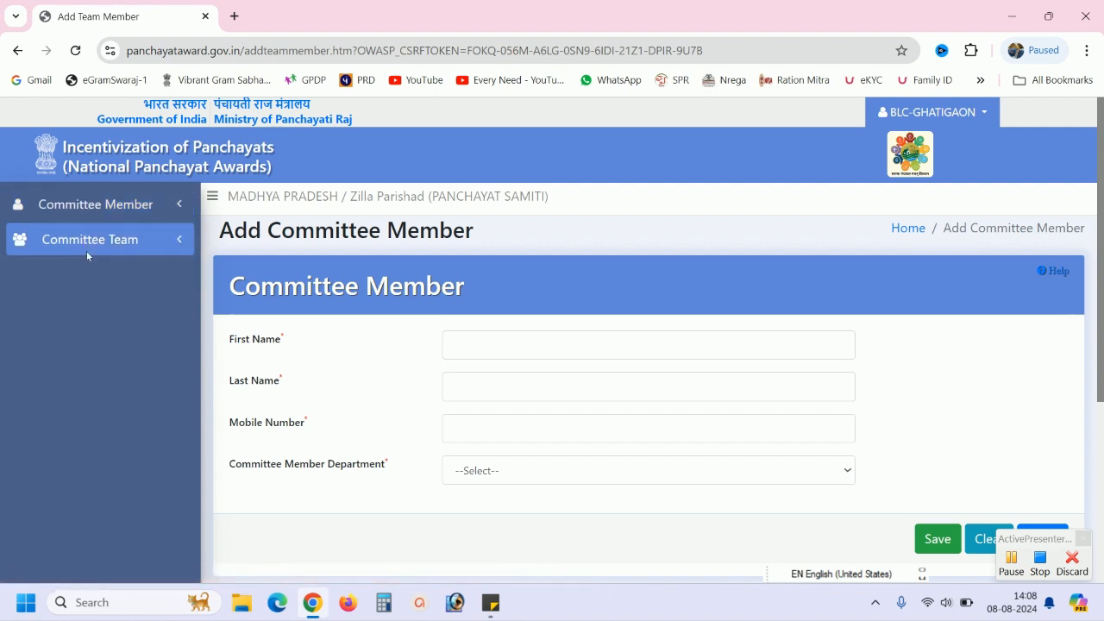
left_click(102, 241)
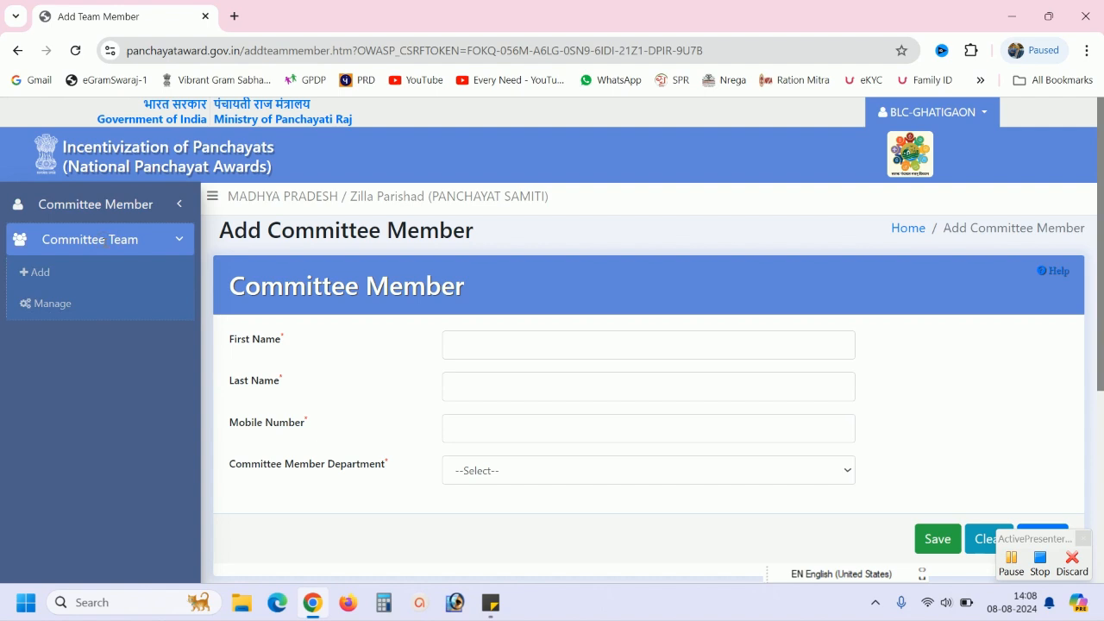
left_click(40, 272)
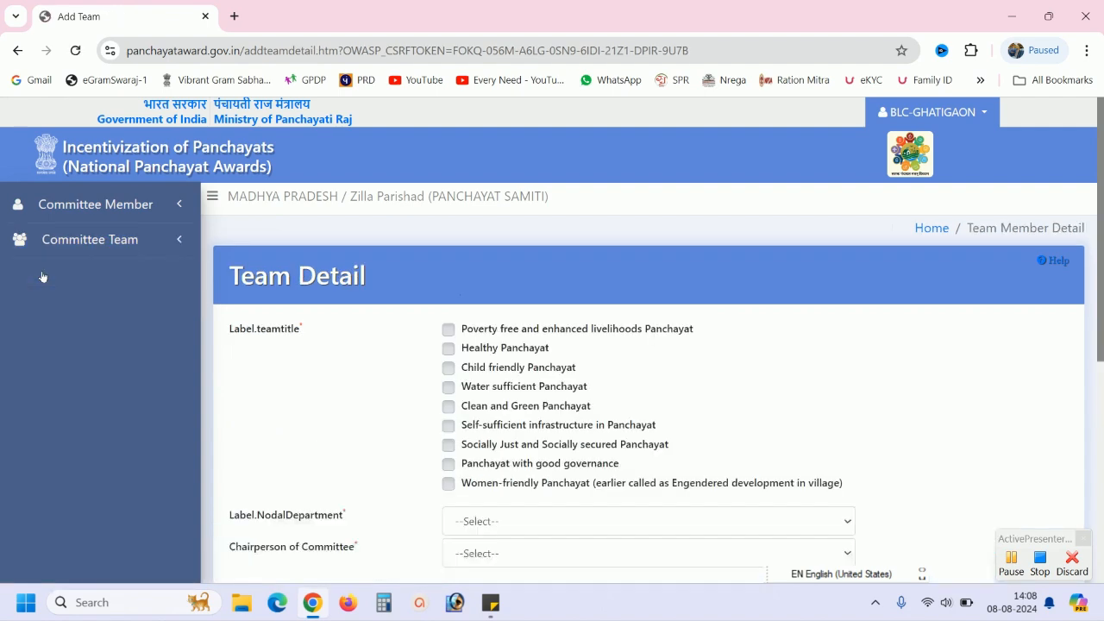
Select all nine award themes, from Poverty free and enhanced livelihoods Panchayat to Women-friendly Panchayat, as the team title.
left_click_drag(1101, 207, 1101, 297)
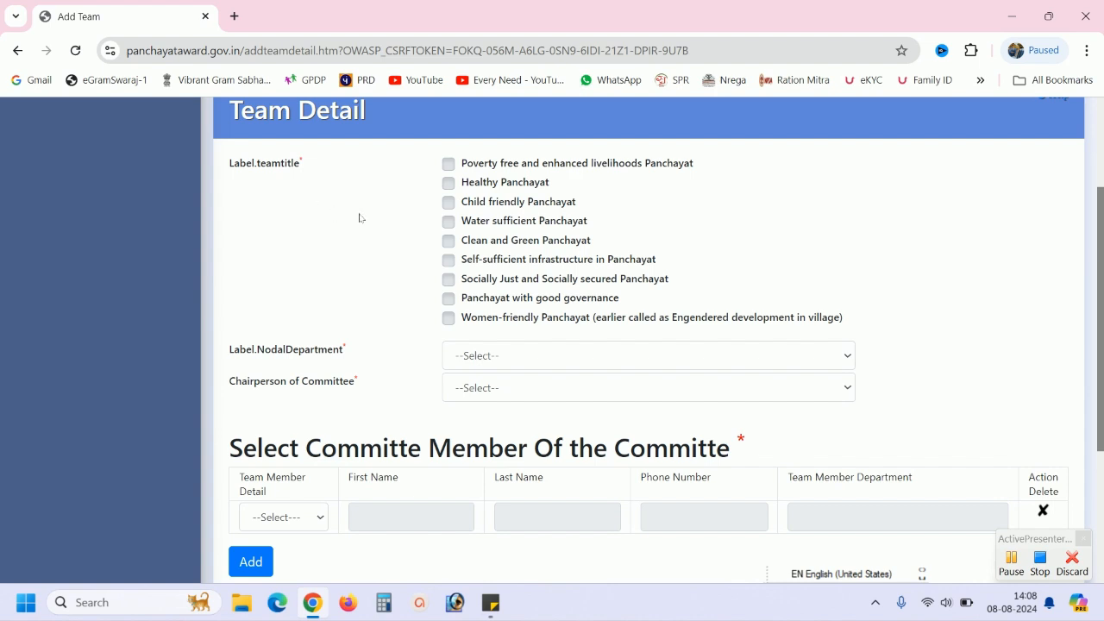
left_click(448, 163)
left_click(448, 183)
left_click(448, 202)
left_click(449, 221)
left_click(448, 241)
left_click(448, 260)
left_click(448, 280)
left_click(449, 298)
left_click(449, 317)
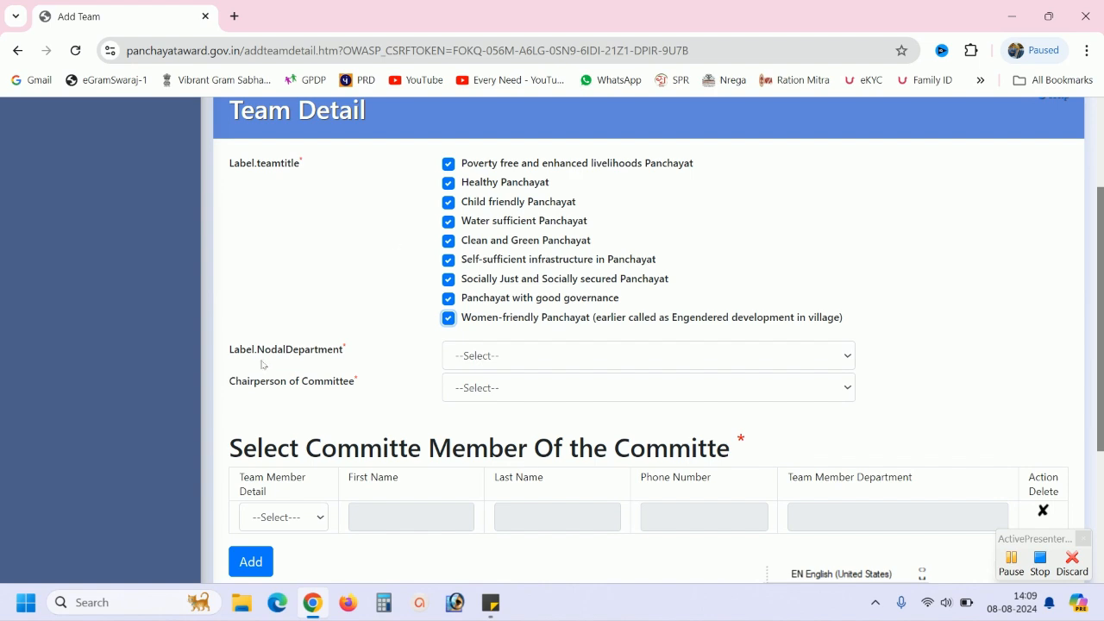
Set the nodal department to D/o Panchayati Raj and choose the Sub Division officer as chairperson of the committee.
left_click(513, 354)
scroll(518, 388, "up", 1)
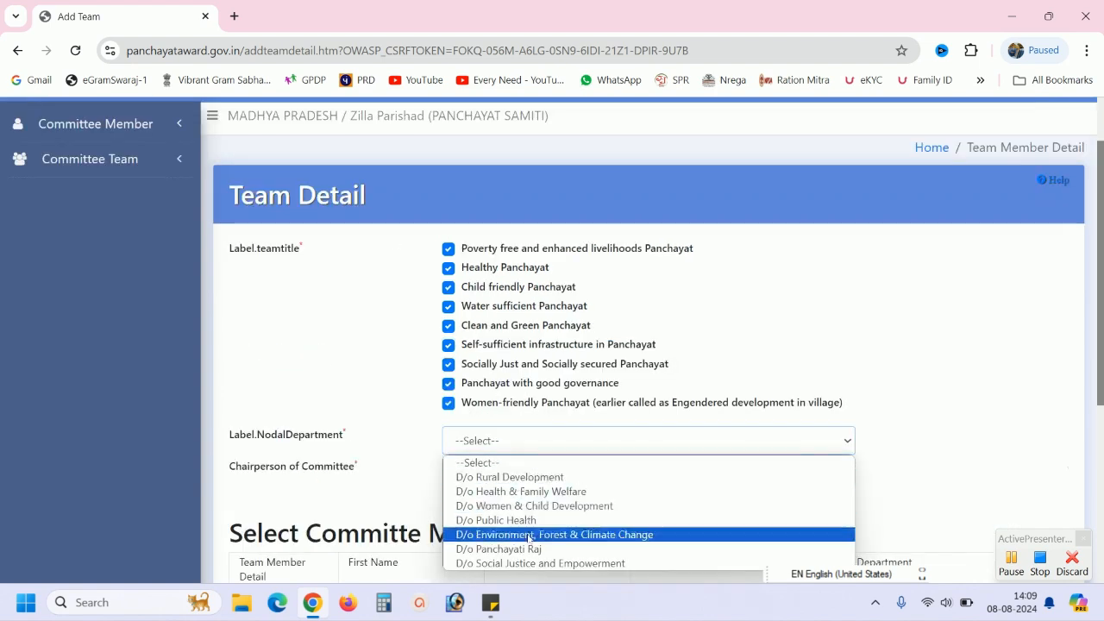
left_click(530, 547)
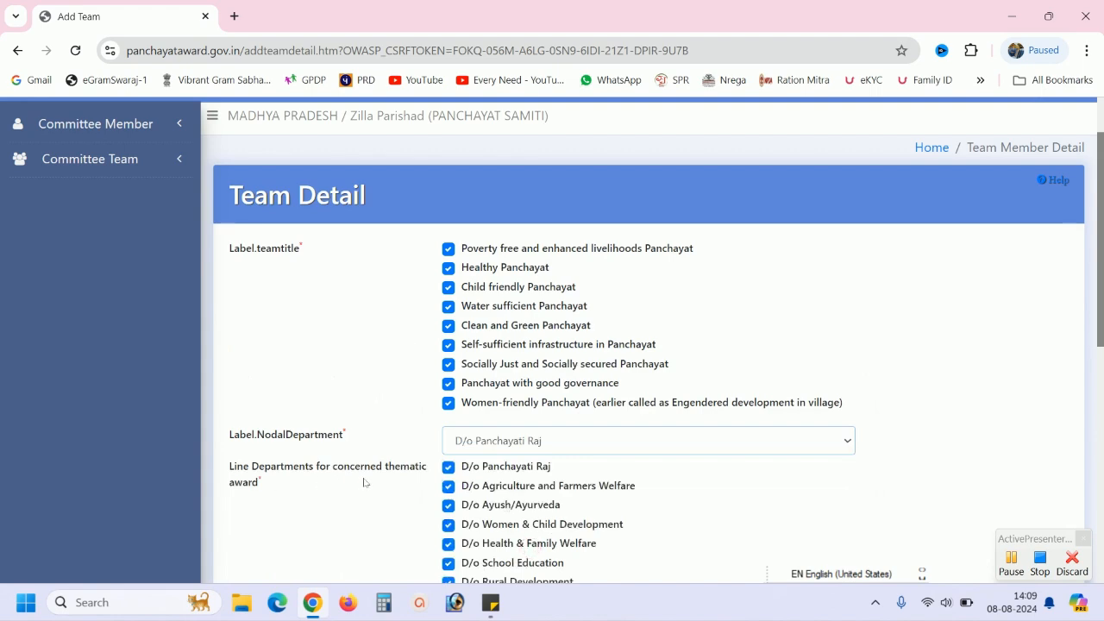
scroll(366, 465, "down", 4)
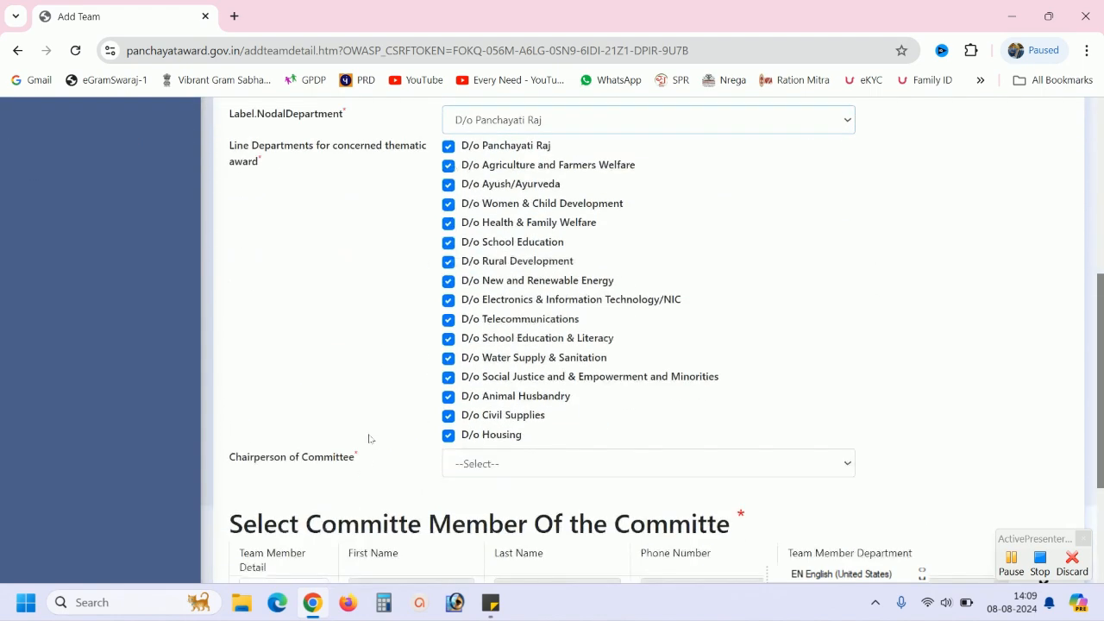
scroll(389, 351, "down", 2)
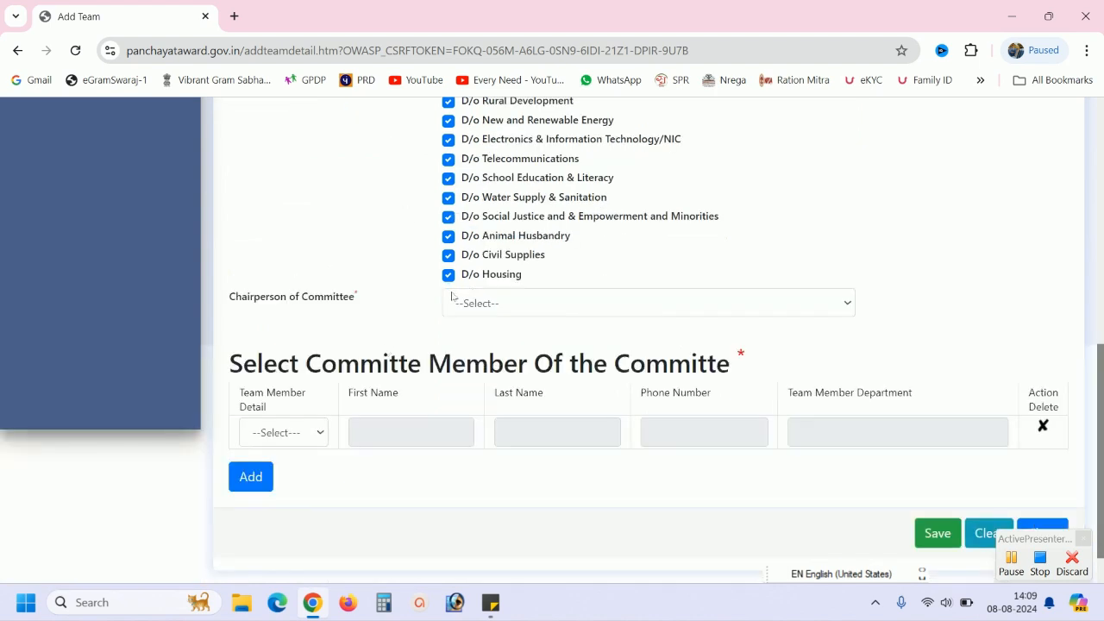
left_click(511, 295)
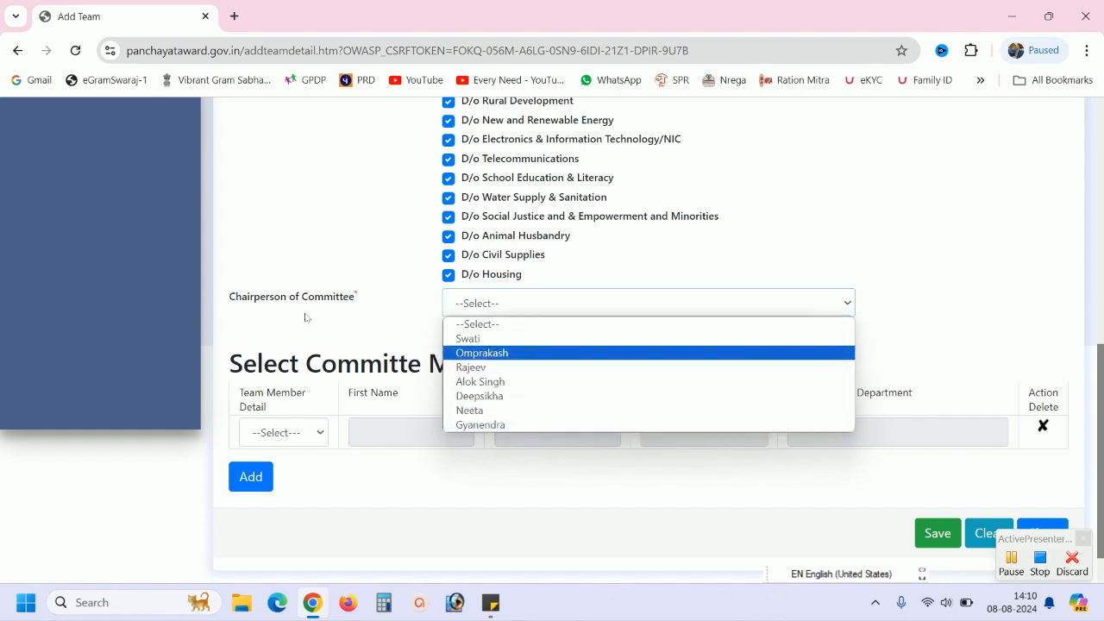
left_click(531, 371)
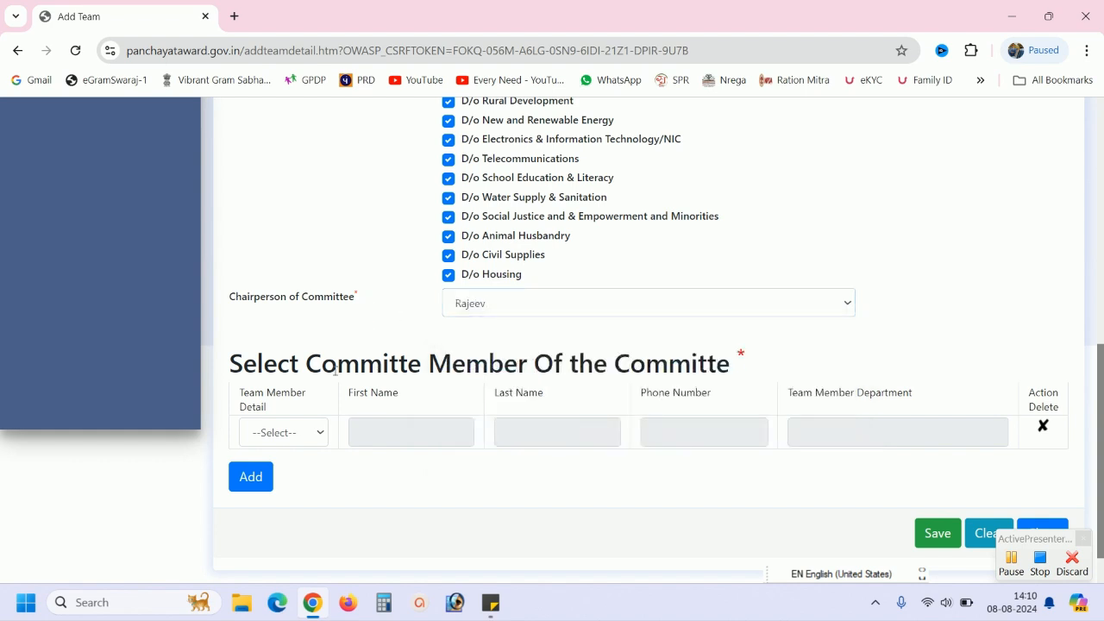
Add the six remaining registered members to the committee, one per row, and save the team.
scroll(336, 362, "down", 1)
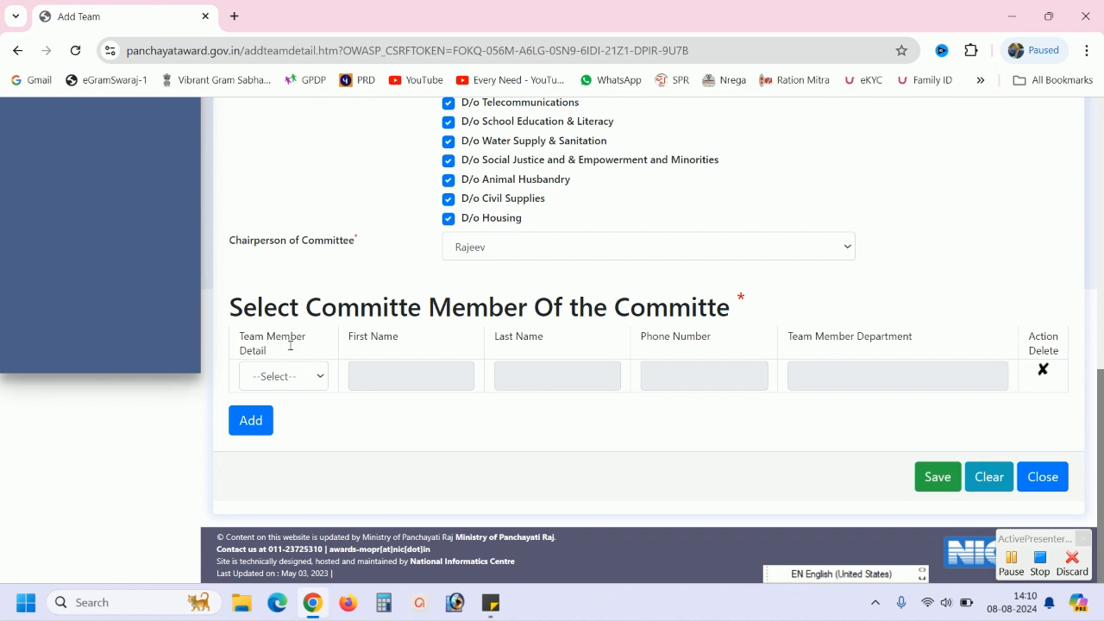
left_click(293, 377)
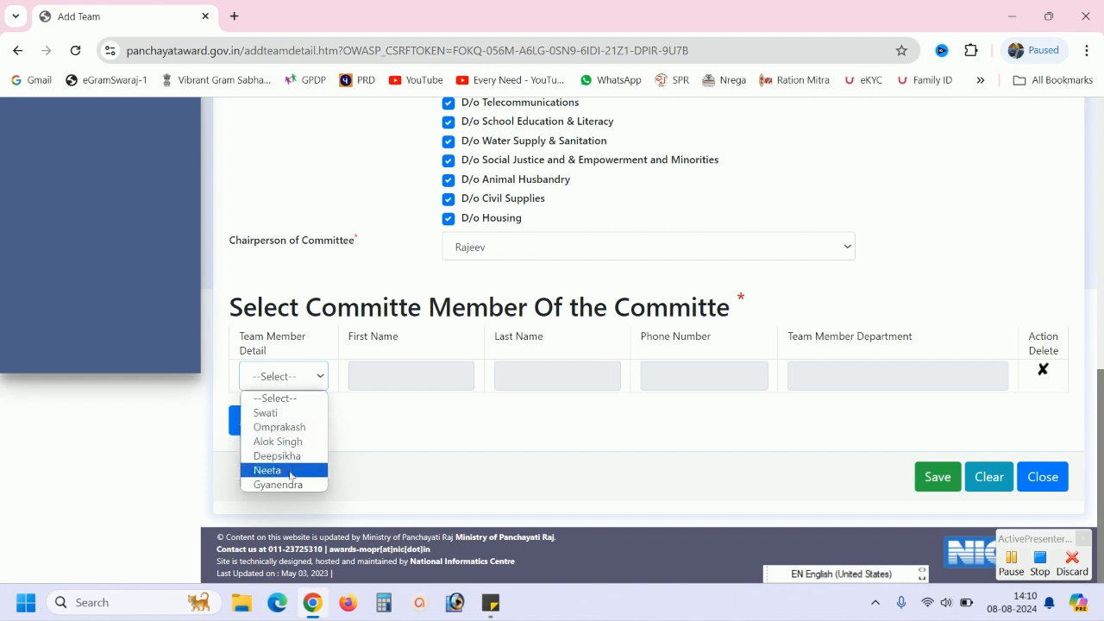
left_click(281, 414)
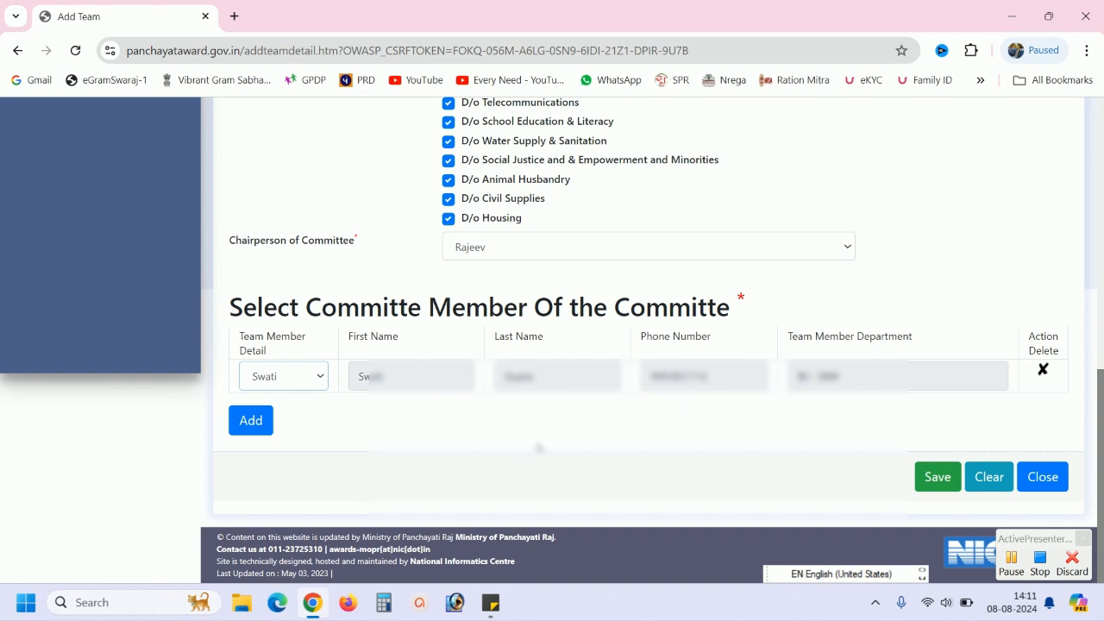
left_click(253, 422)
left_click(285, 409)
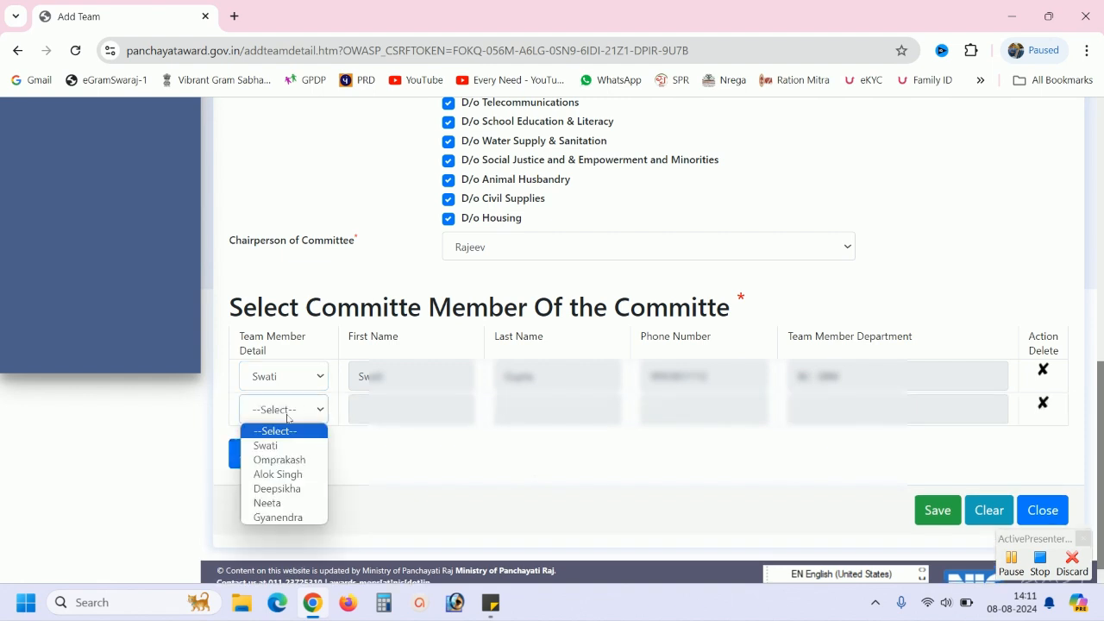
left_click(285, 462)
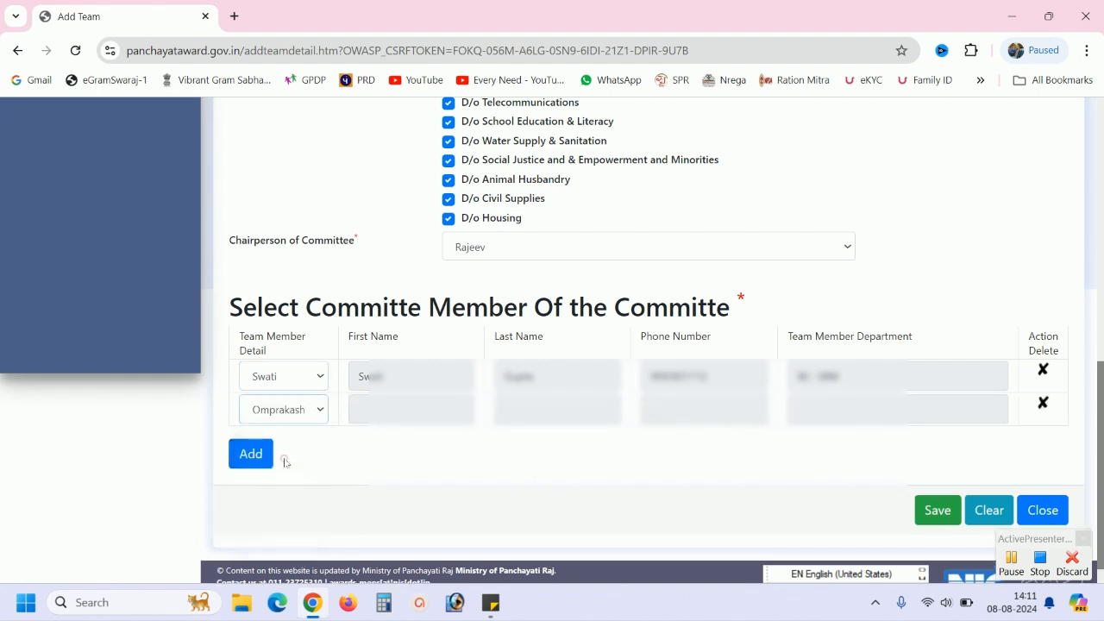
left_click(248, 454)
left_click(279, 444)
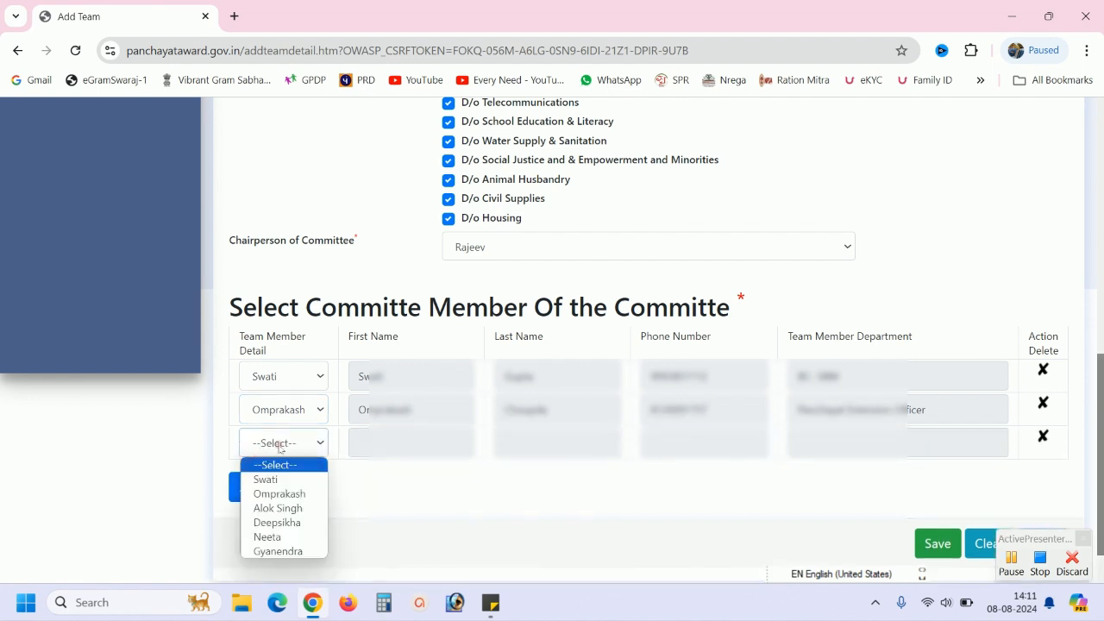
left_click(278, 508)
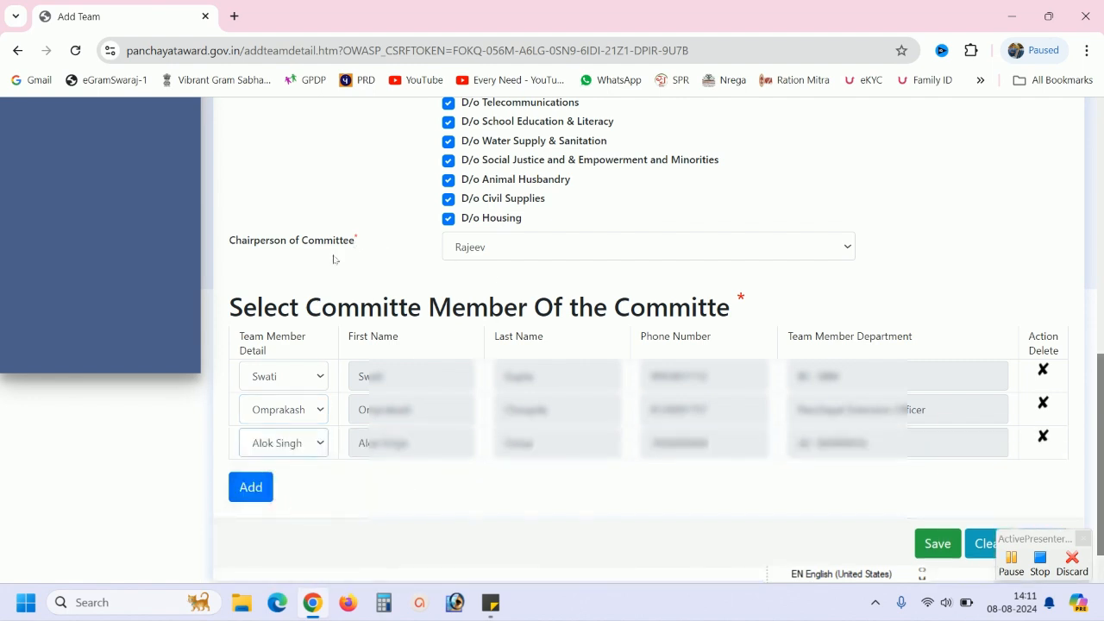
left_click(257, 487)
left_click(286, 475)
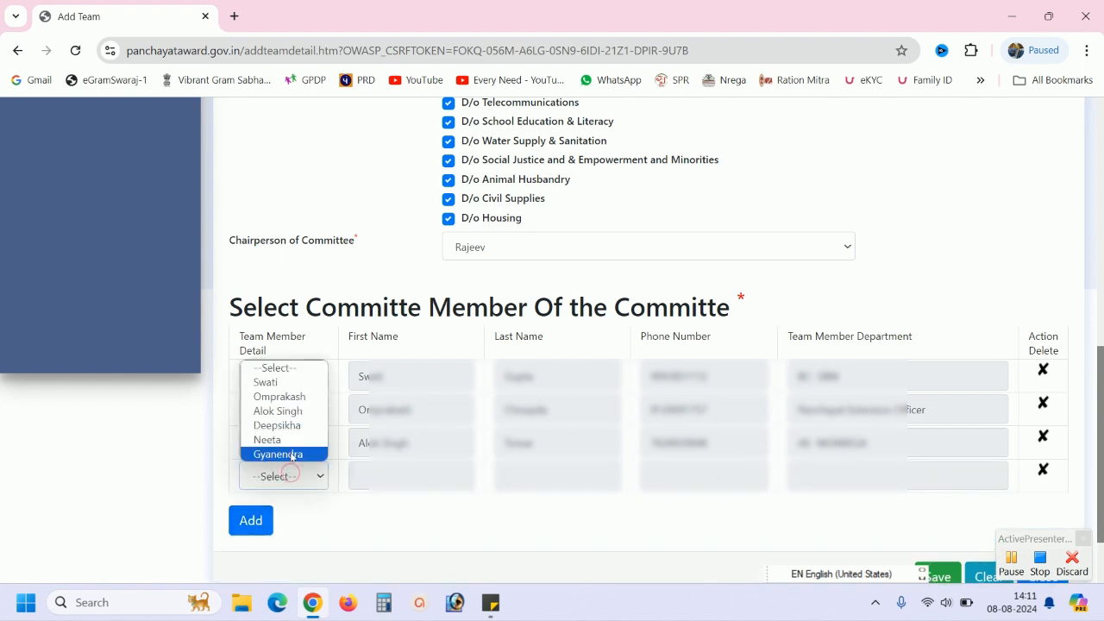
left_click(288, 424)
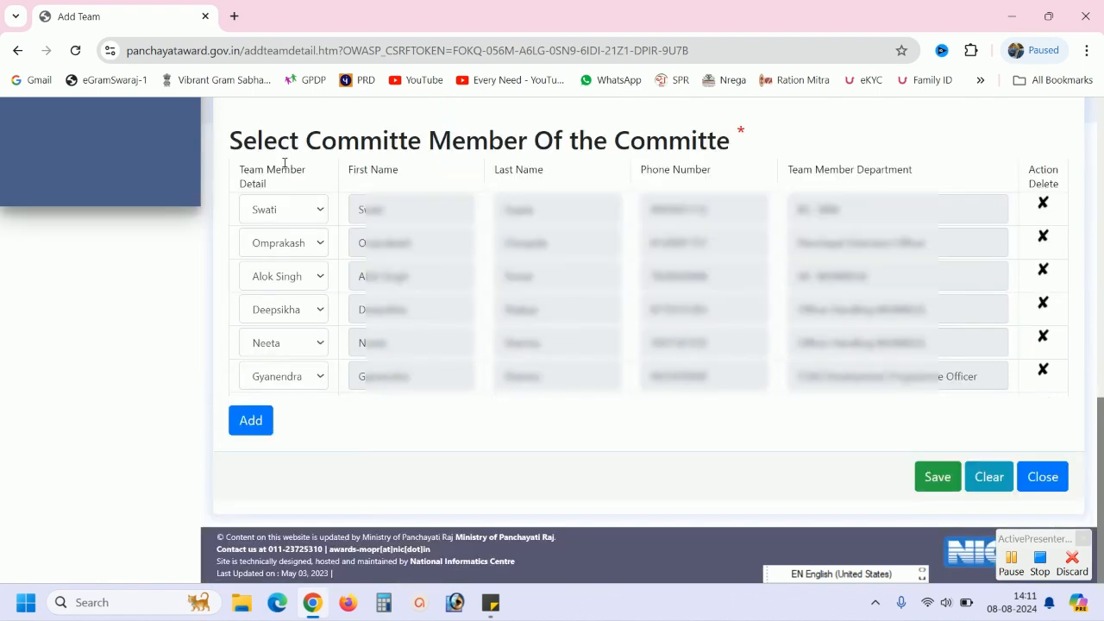
left_click(941, 479)
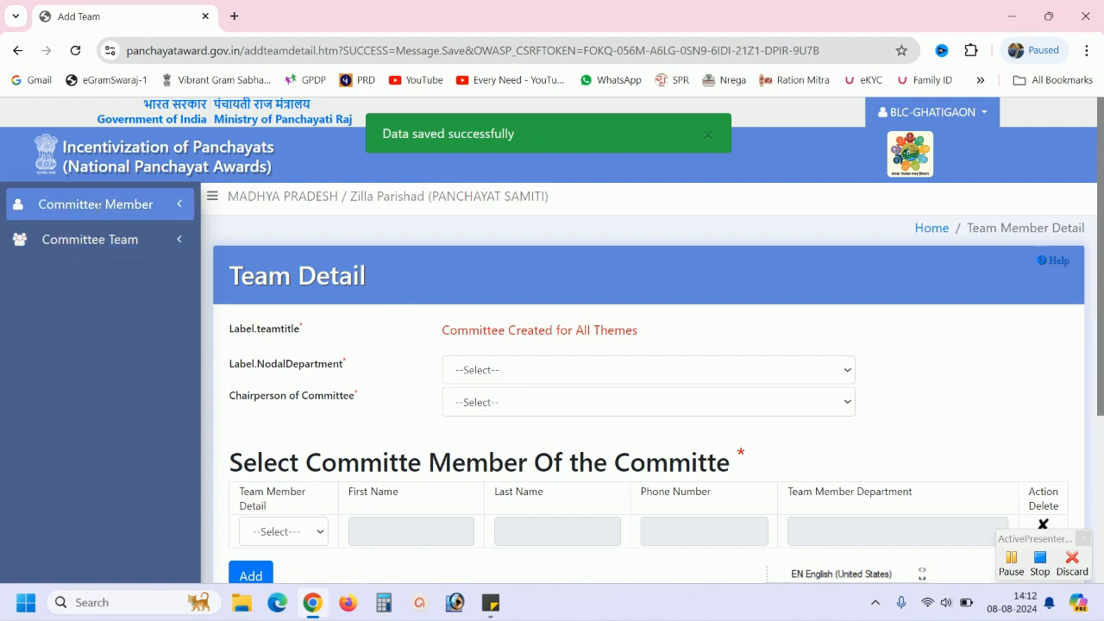
Create the login user for the saved BLC committee team from the team management list and view the team's details.
left_click(90, 238)
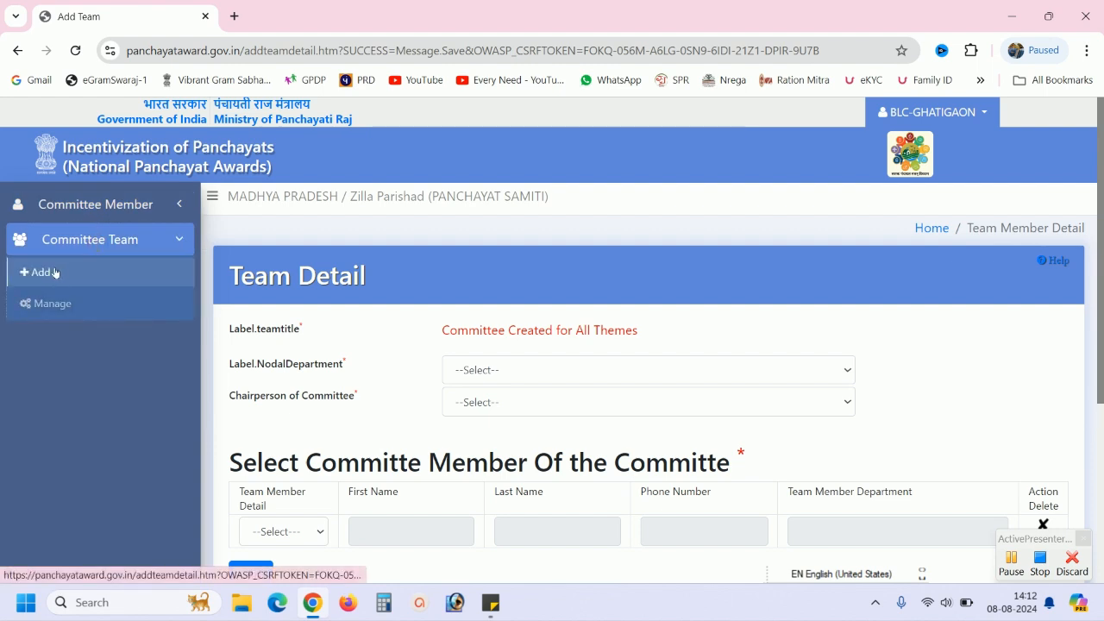
left_click(62, 310)
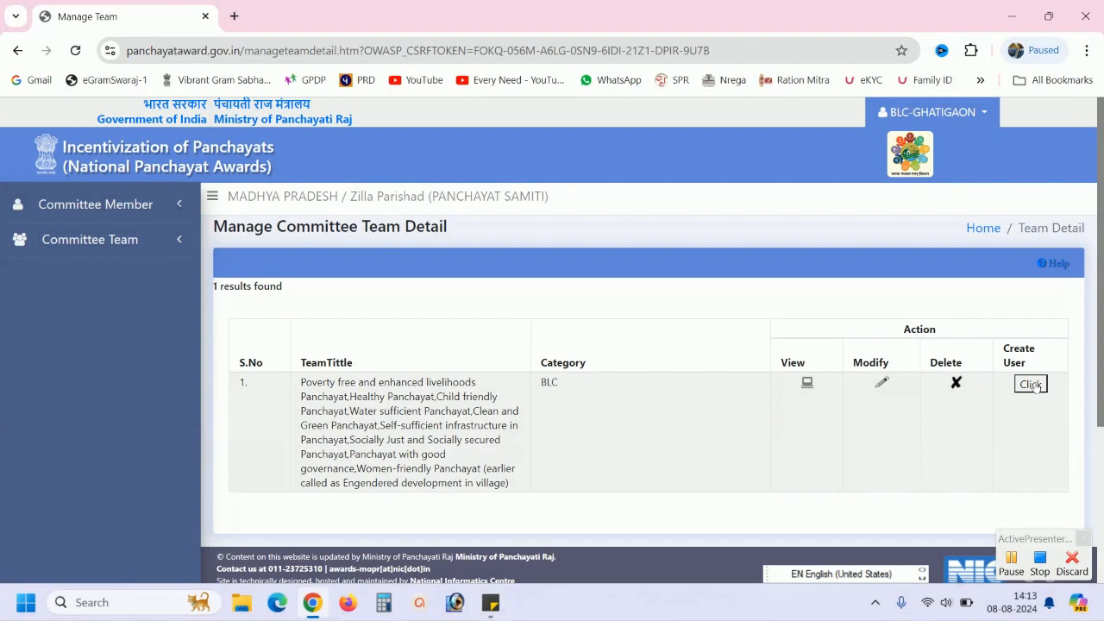
left_click(1031, 385)
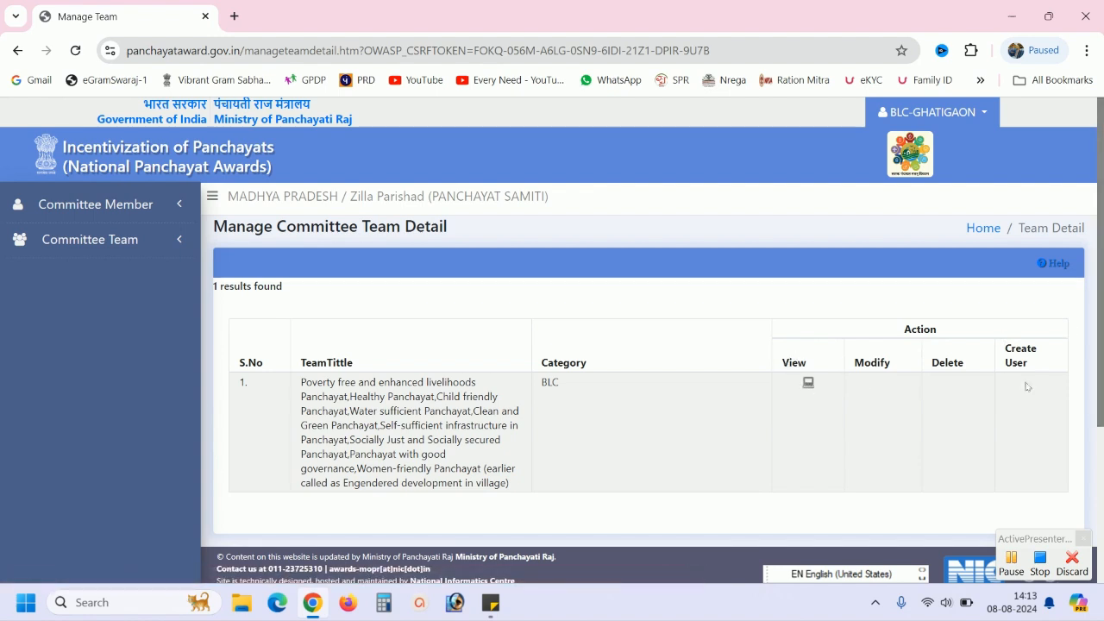
left_click(808, 382)
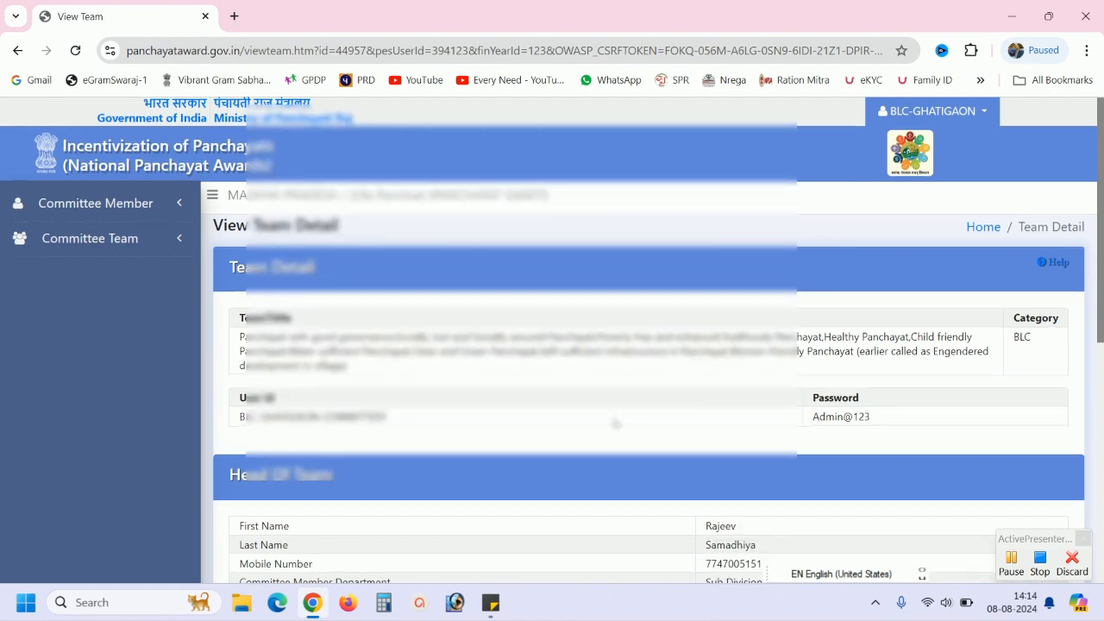
scroll(614, 423, "down", 5)
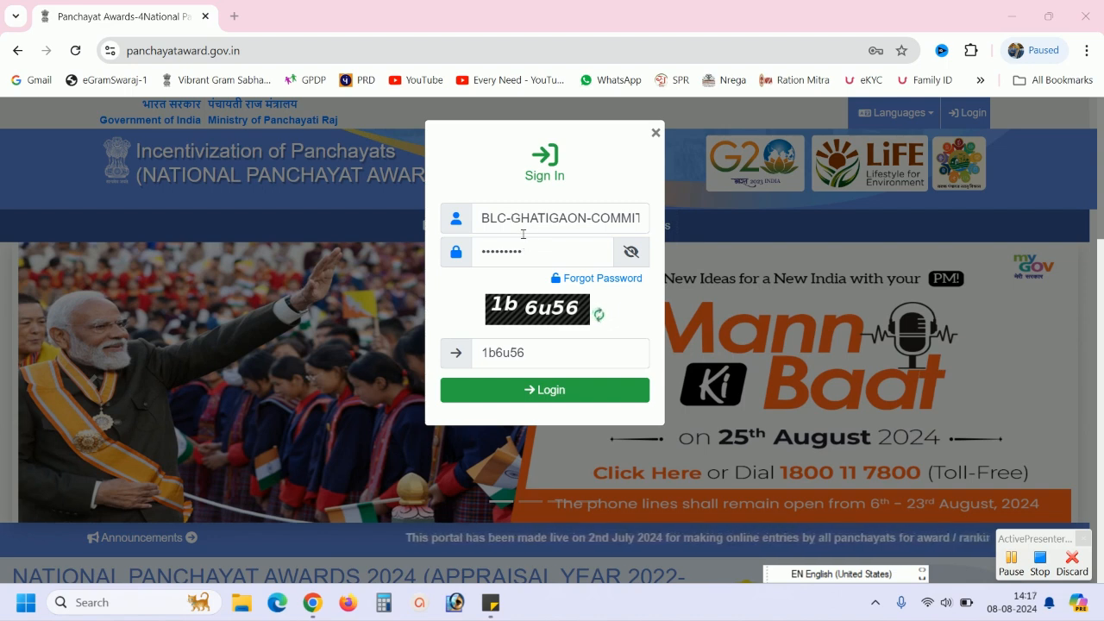
Sign in with the new committee account's user ID, password and captcha, and submit the Ghatigaon assigned unit.
left_click(558, 394)
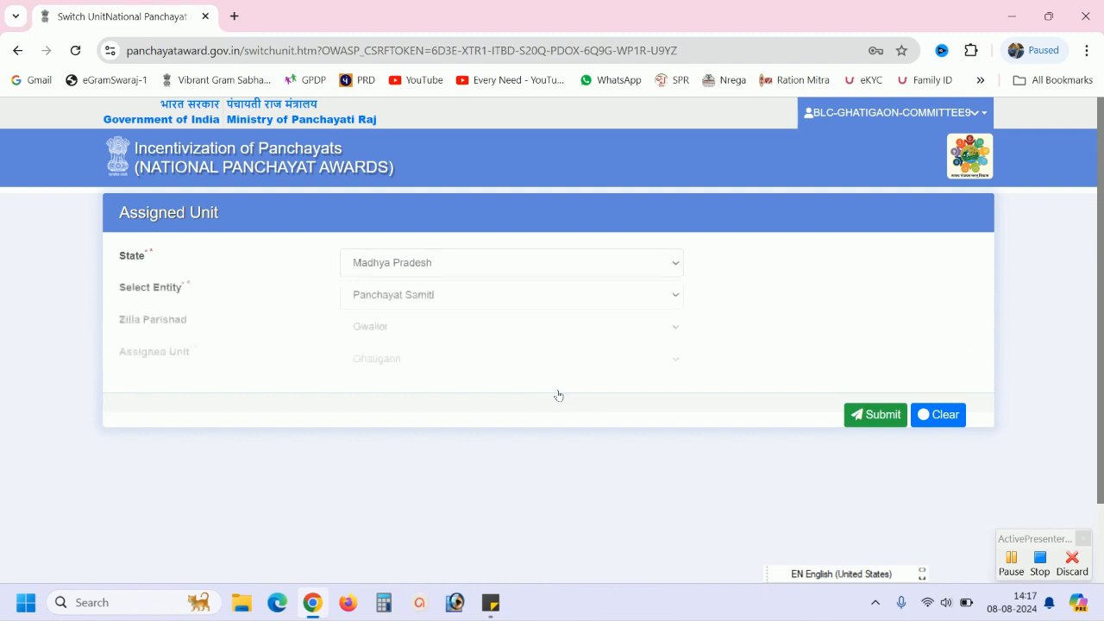
left_click(867, 415)
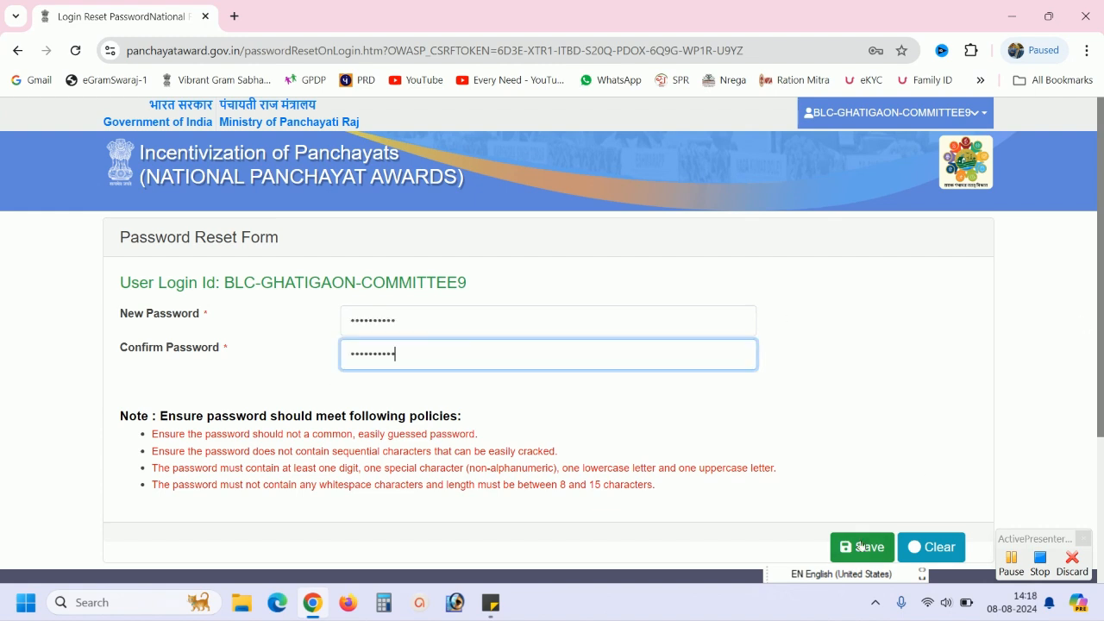
Save the new password for the committee account and decline the browser's offer to update the stored password.
left_click(863, 548)
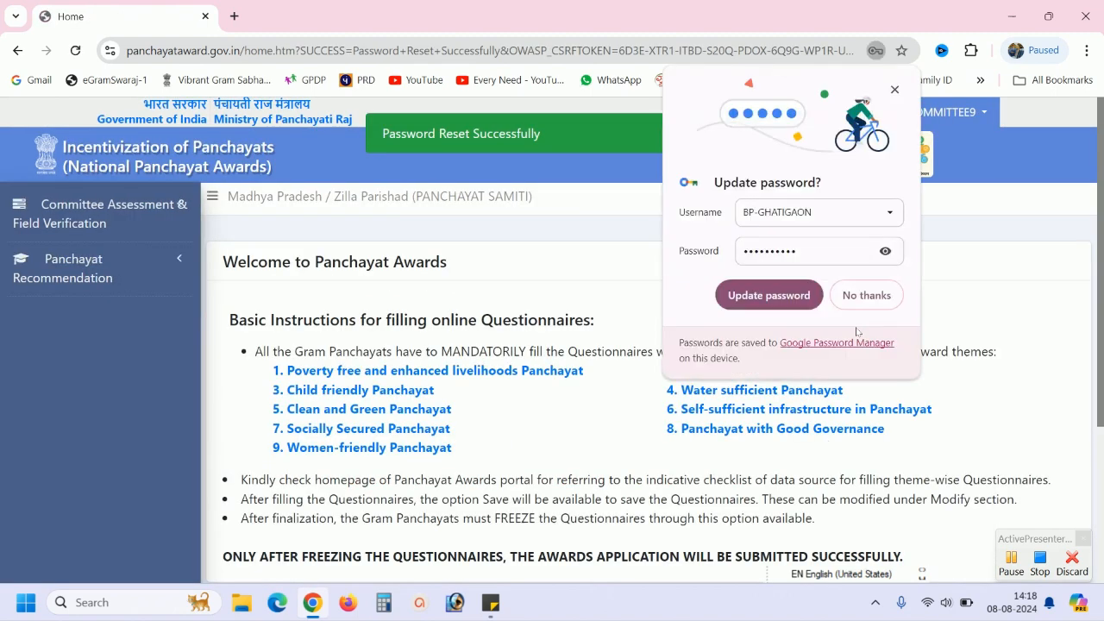
left_click(869, 297)
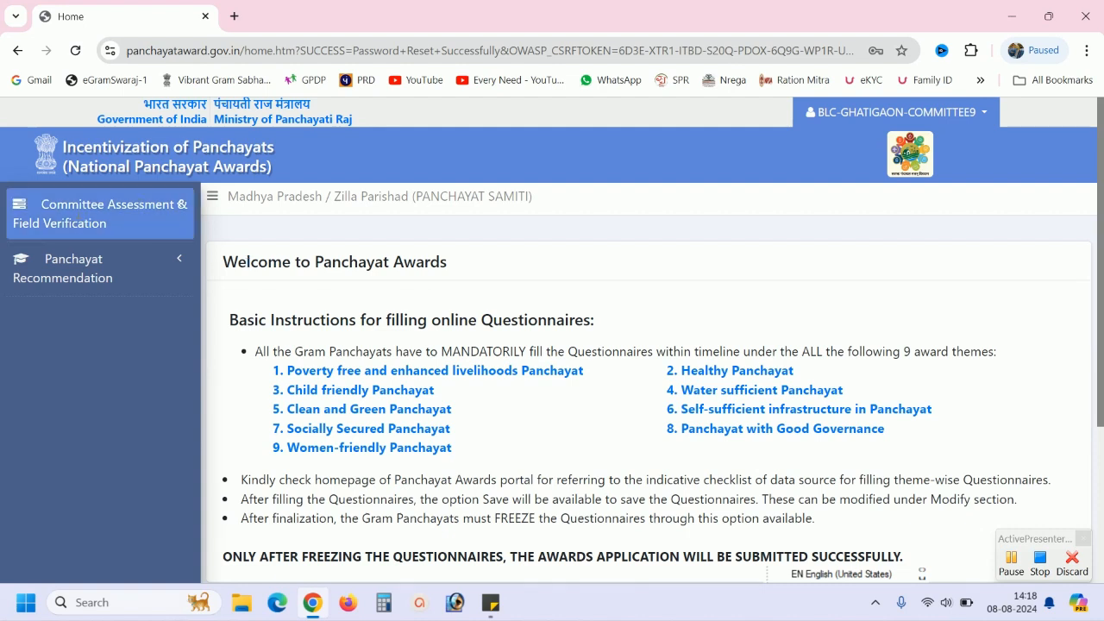
Load the Village Panchayat list for adding a committee assessment under the award type Poverty free and enhanced livelihoods Panchayat.
left_click(101, 205)
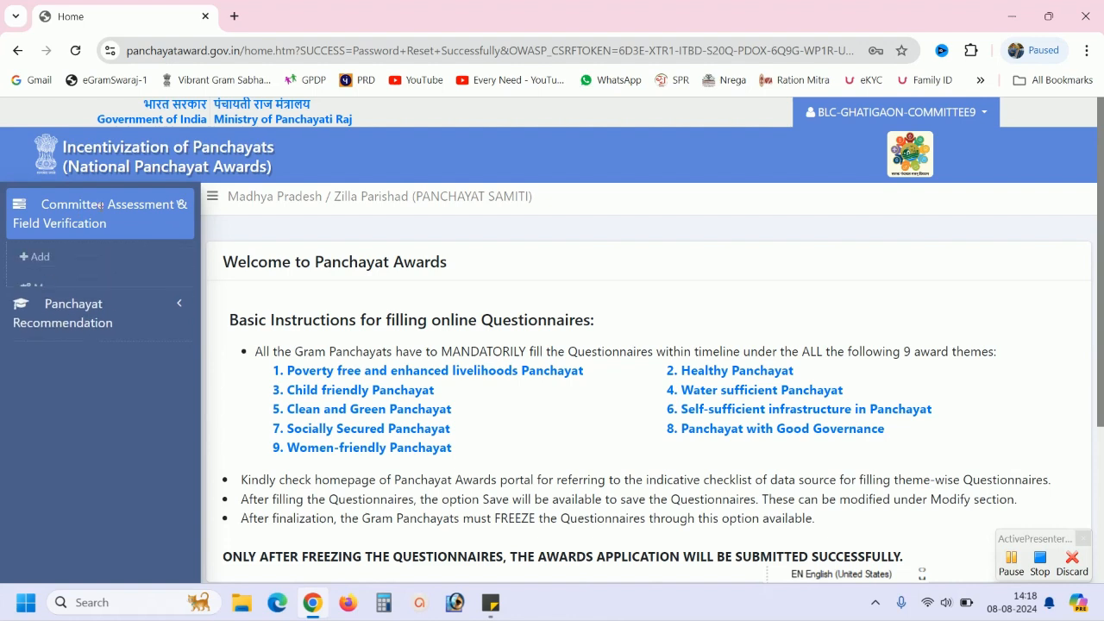
left_click(49, 257)
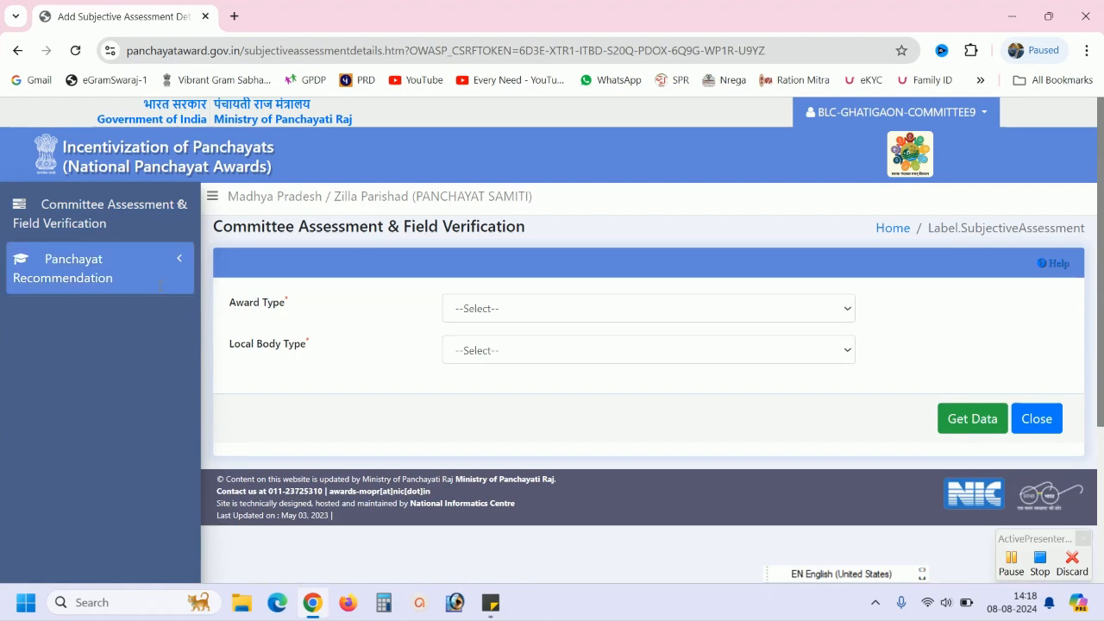
left_click(503, 312)
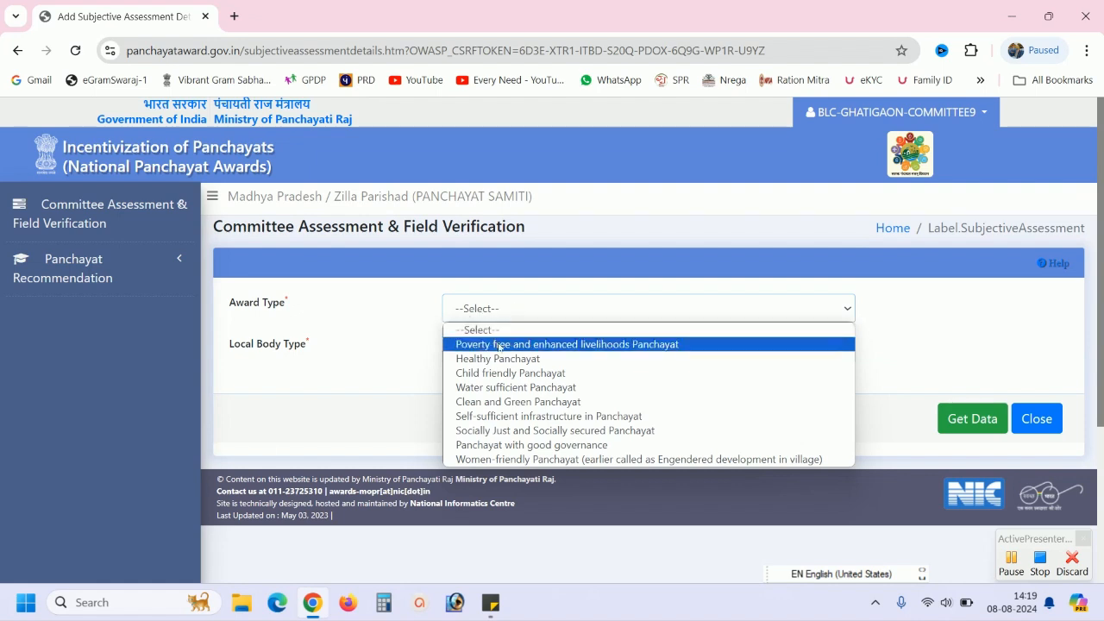
left_click(499, 345)
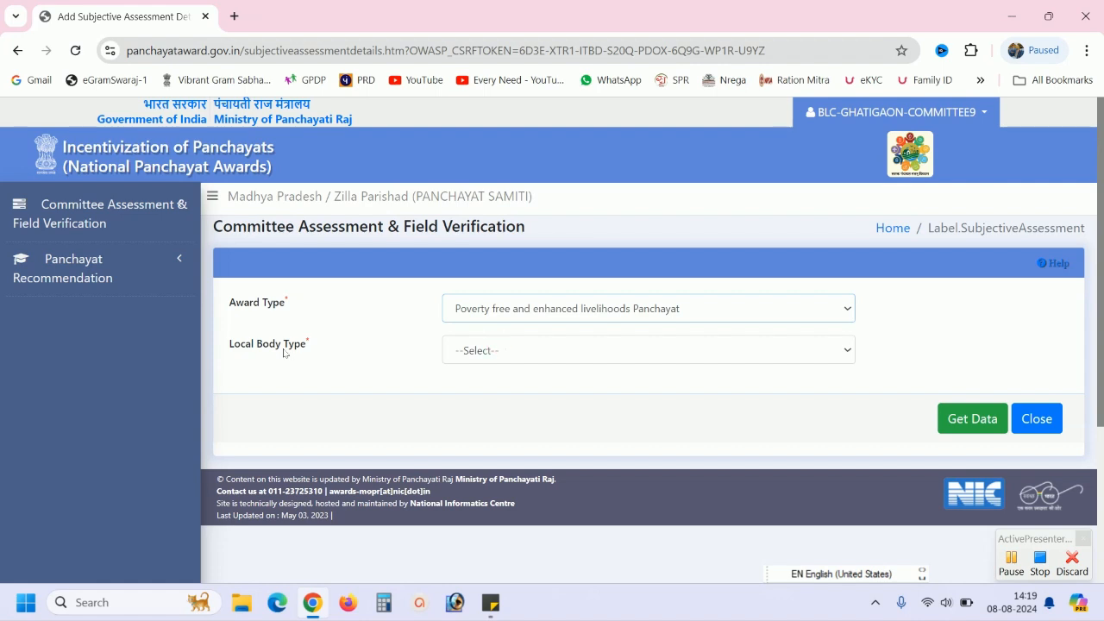
left_click(491, 351)
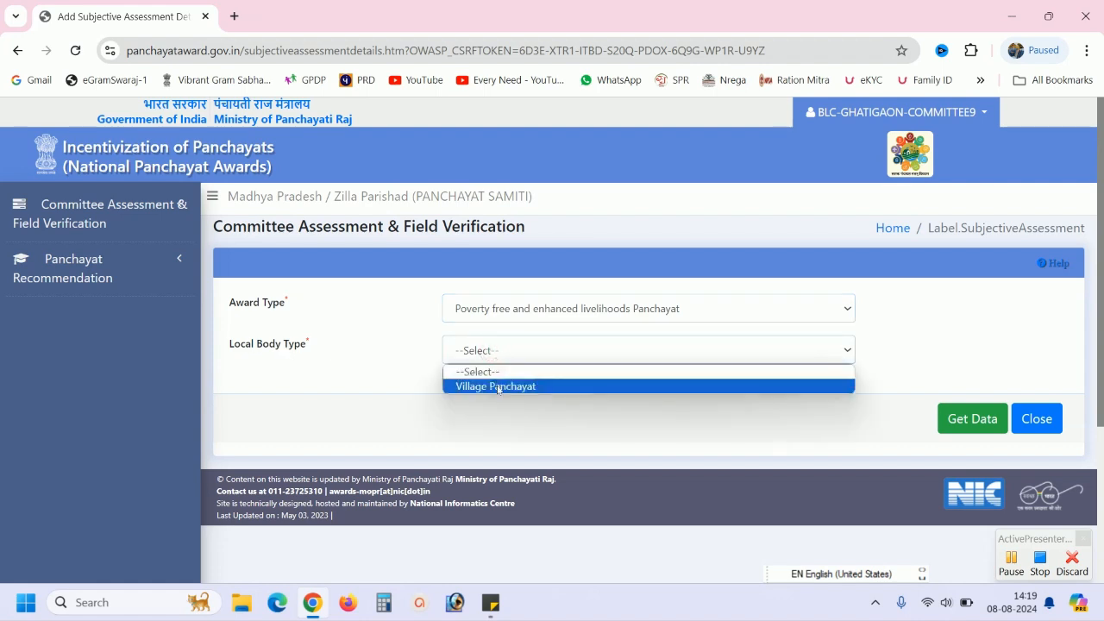
left_click(499, 387)
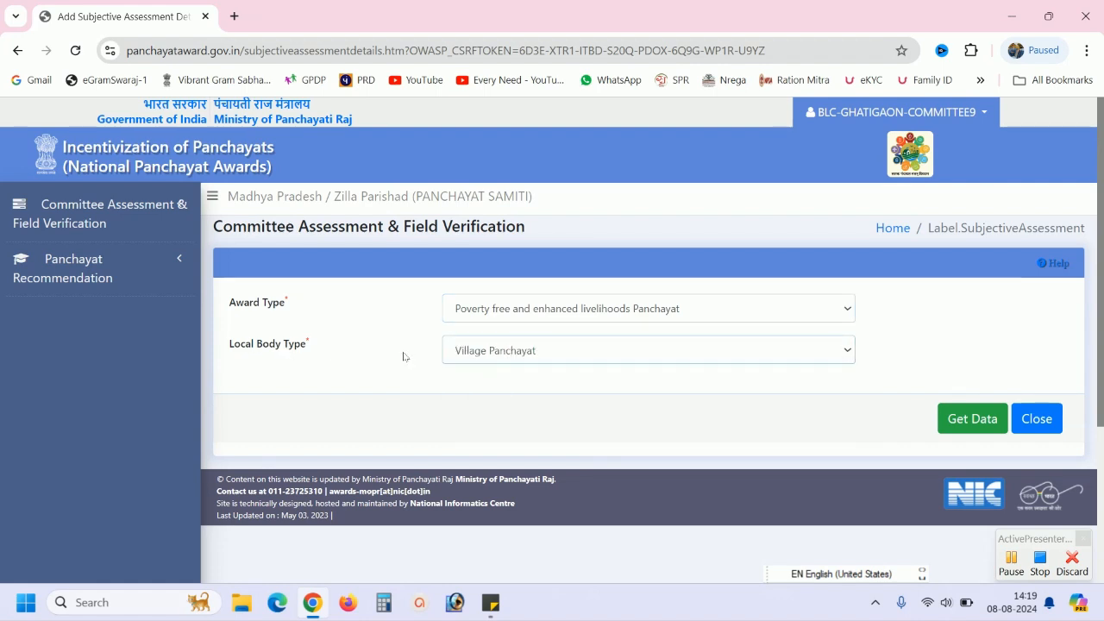
left_click(976, 423)
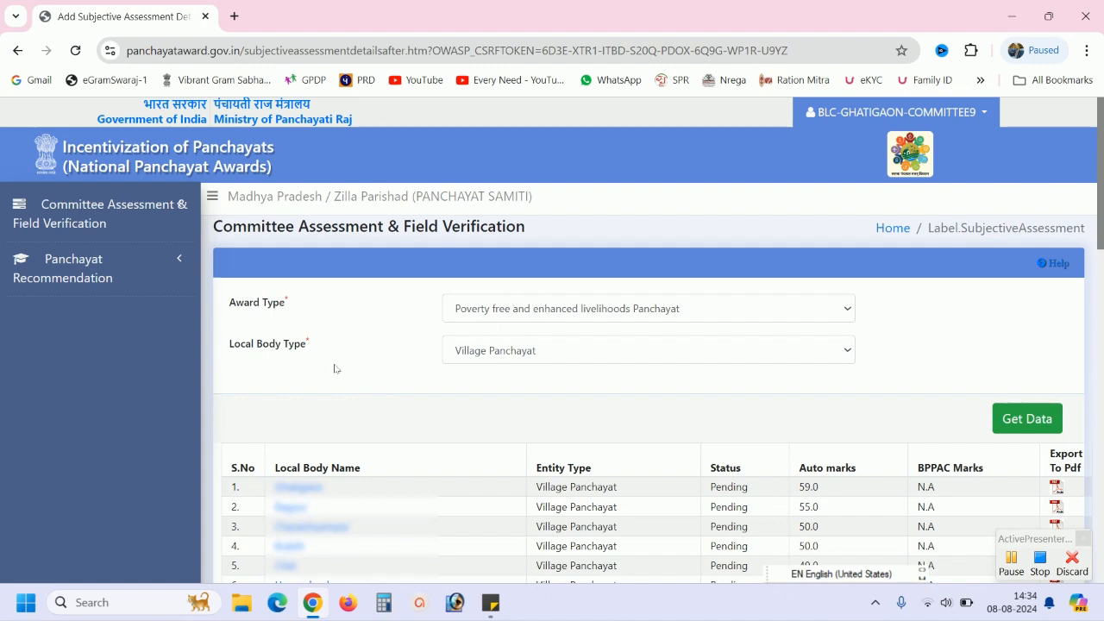
left_click_drag(1101, 204, 1101, 240)
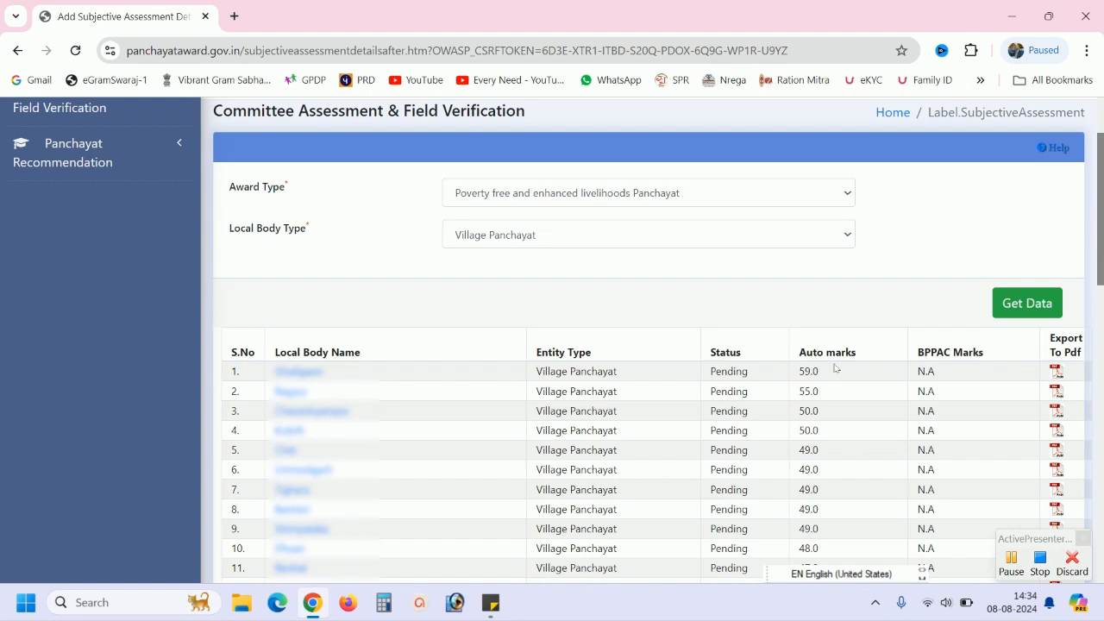
scroll(833, 369, "up", 1)
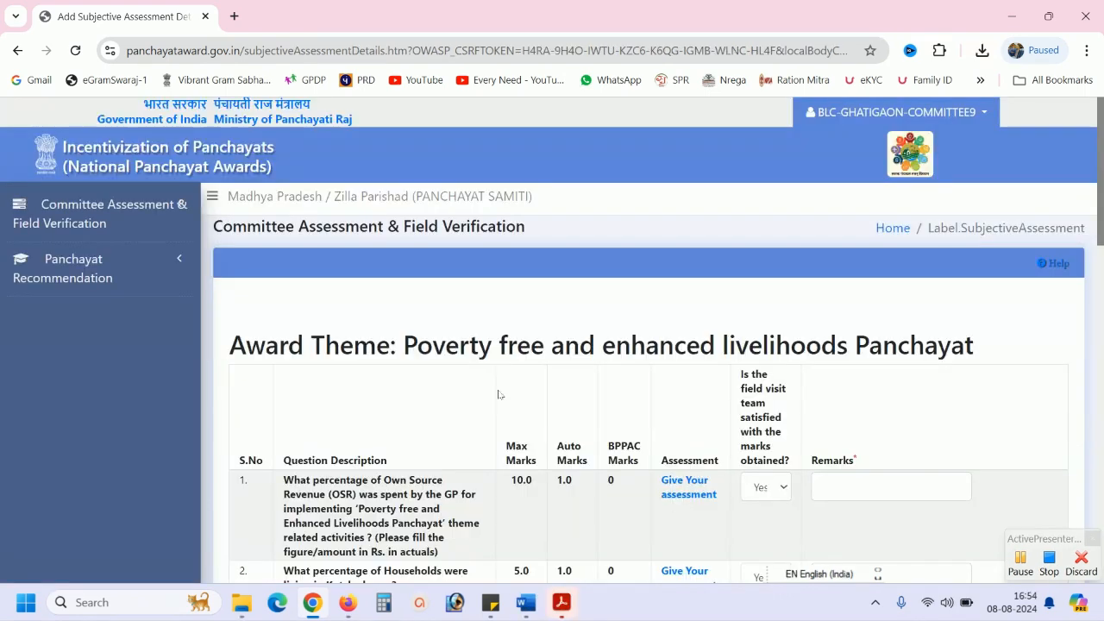
Examine the assessment questions with their maximum, auto and BPPAC marks for the Poverty free and enhanced livelihoods theme.
scroll(502, 392, "down", 13)
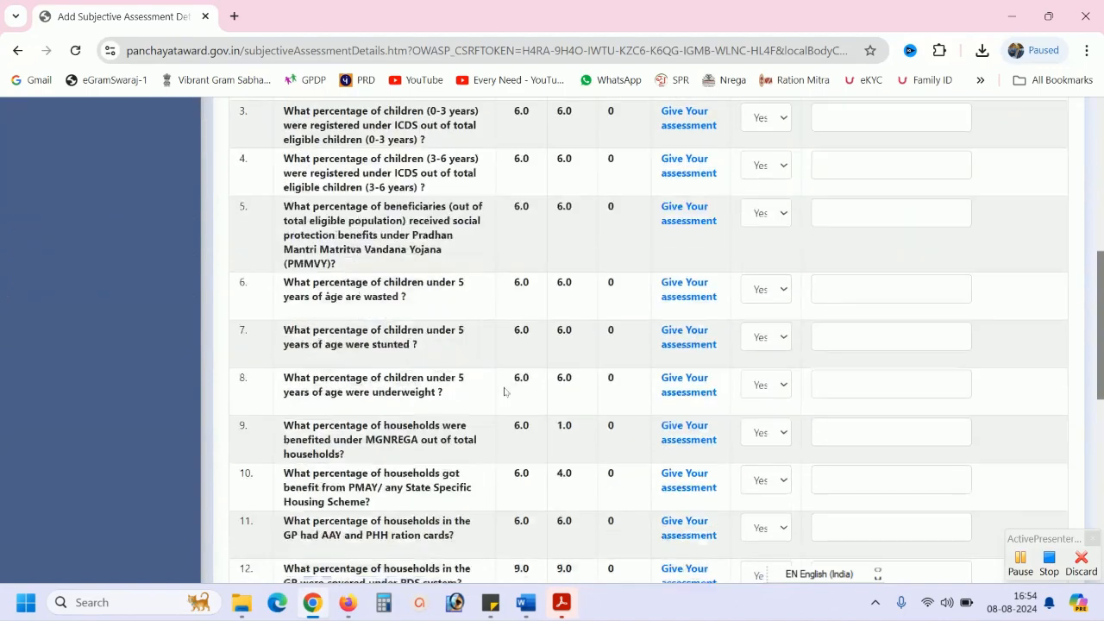
scroll(505, 391, "up", 3)
scroll(504, 391, "up", 3)
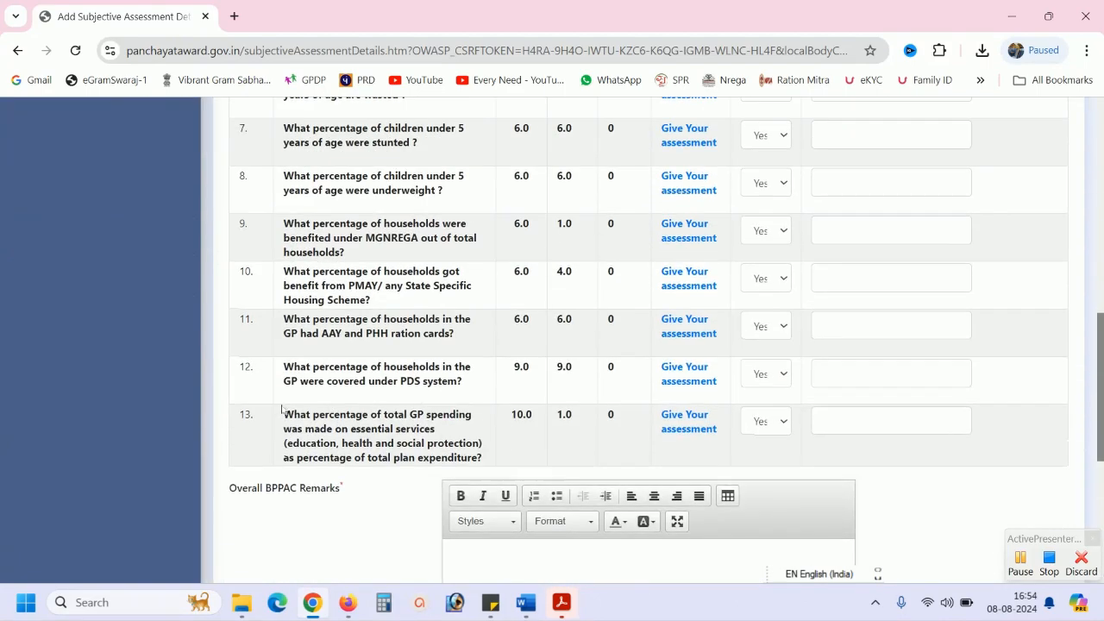
scroll(254, 418, "up", 16)
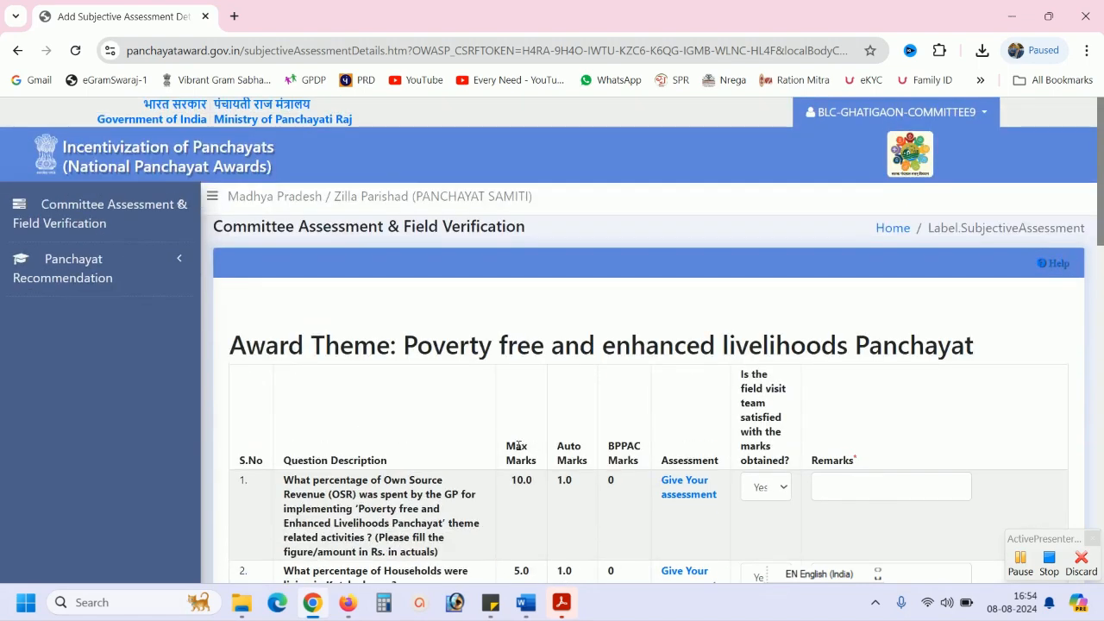
scroll(517, 444, "down", 8)
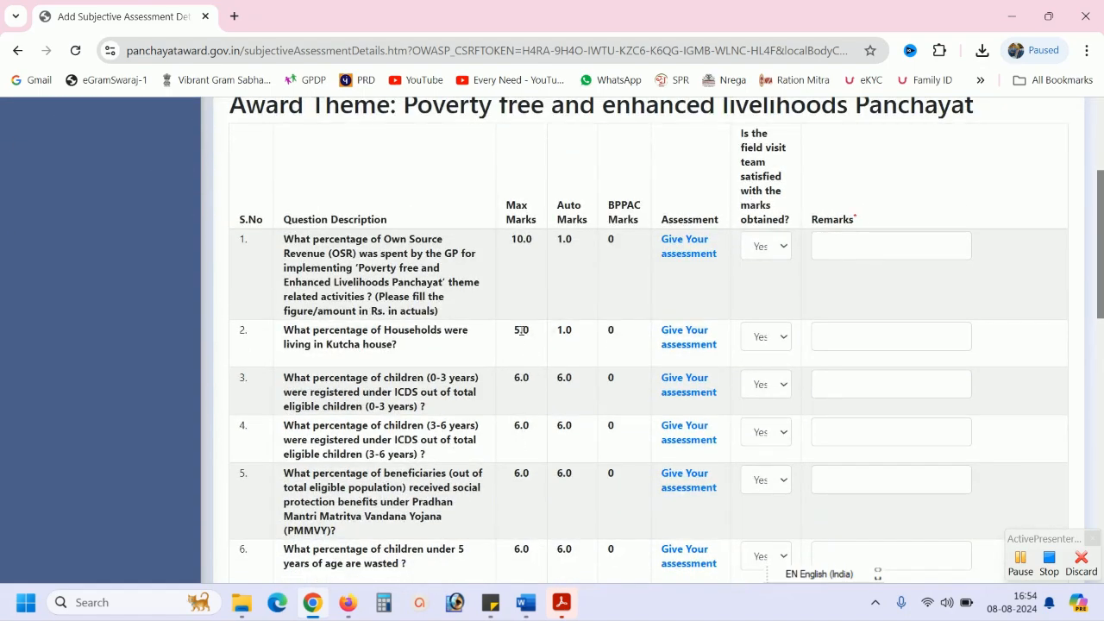
scroll(521, 330, "down", 5)
scroll(521, 323, "up", 12)
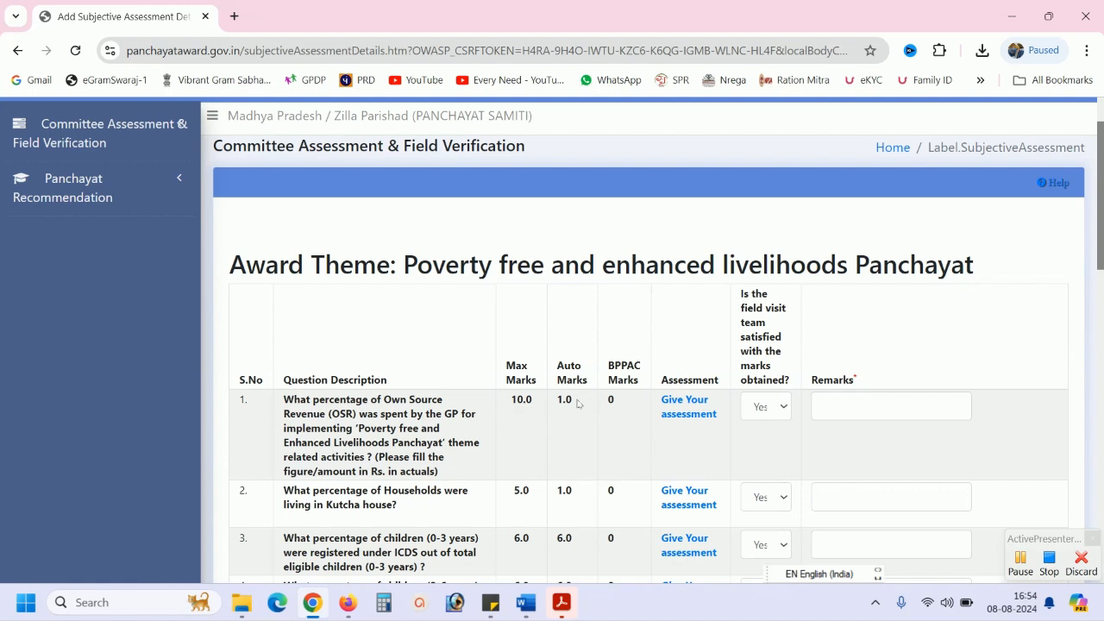
scroll(406, 422, "down", 3)
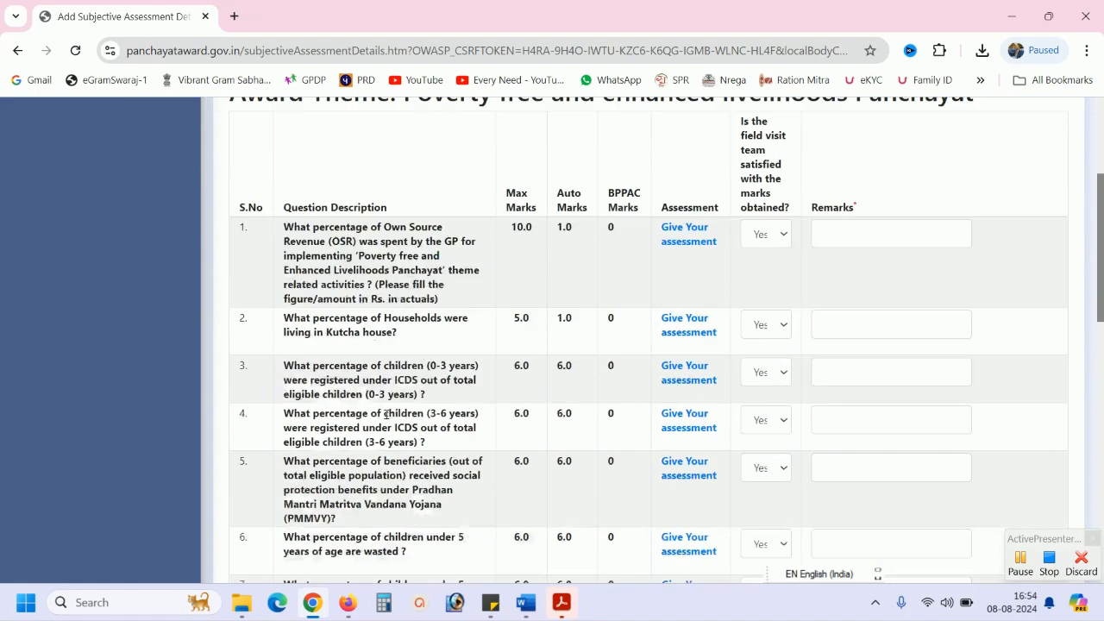
scroll(430, 398, "up", 2)
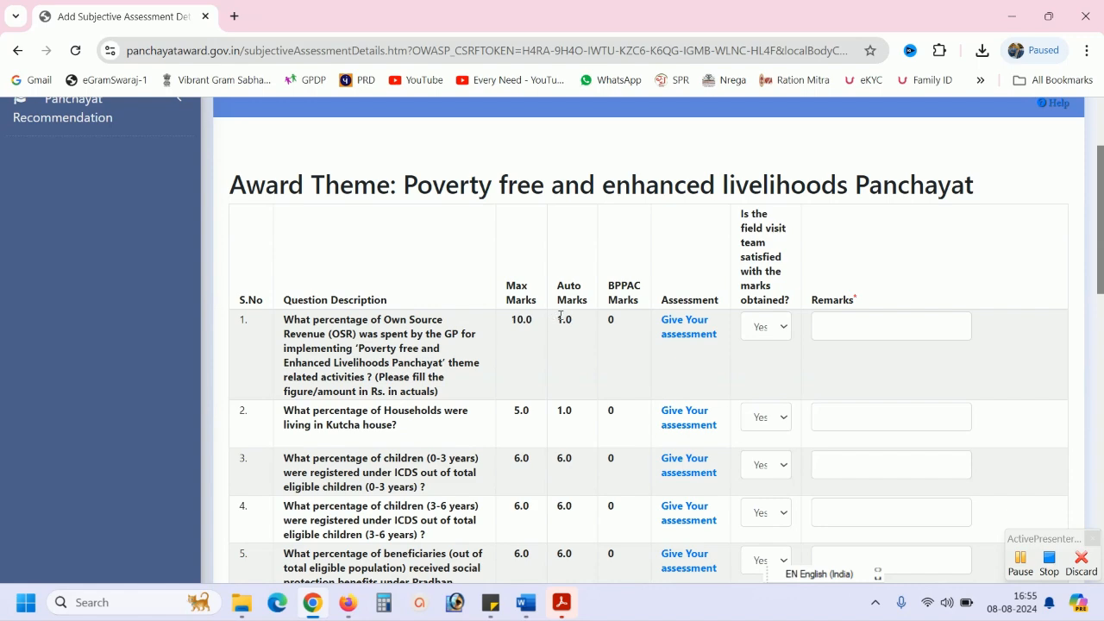
Open the assessment of the Own Source Revenue question, check its editable Gram Panchayat answer fields, and close it.
left_click(700, 328)
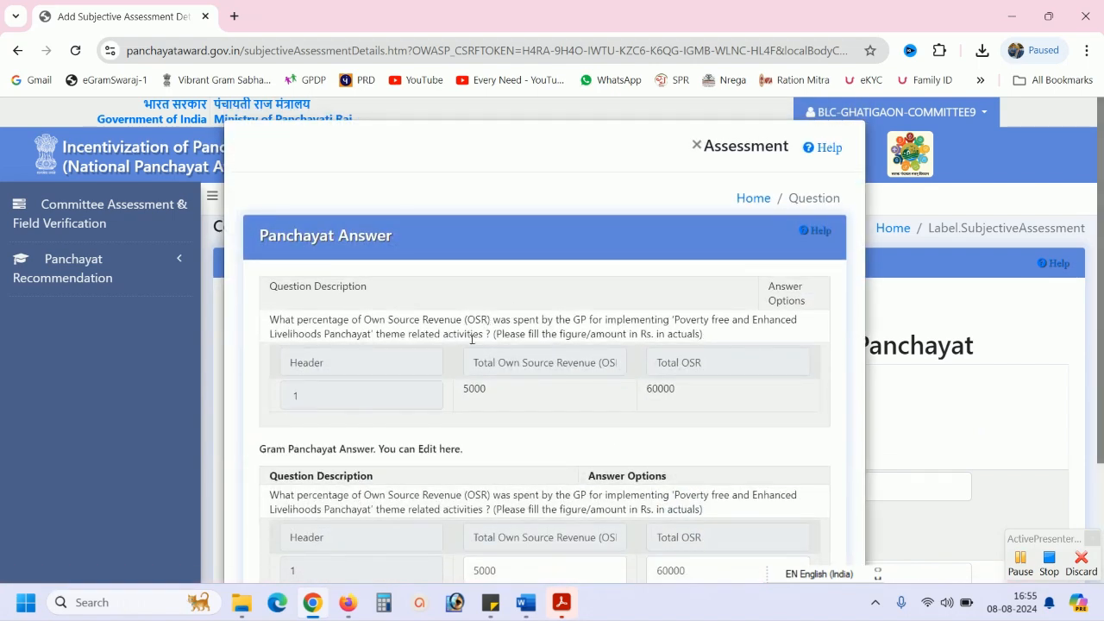
scroll(564, 330, "down", 2)
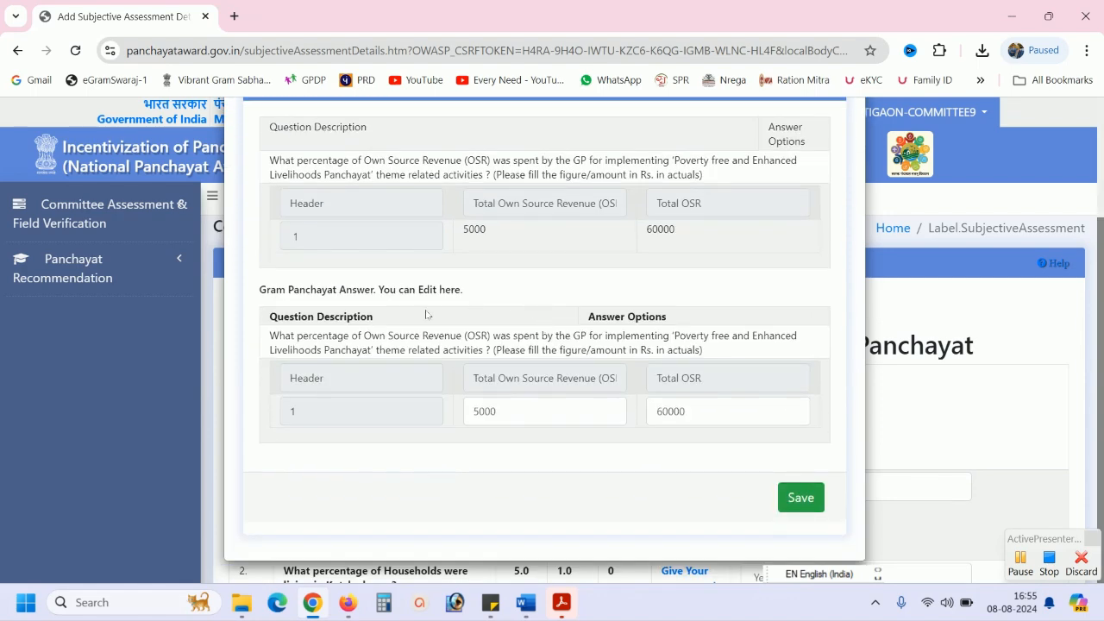
left_click(517, 410)
left_click(720, 411)
left_click(646, 462)
scroll(801, 498, "up", 2)
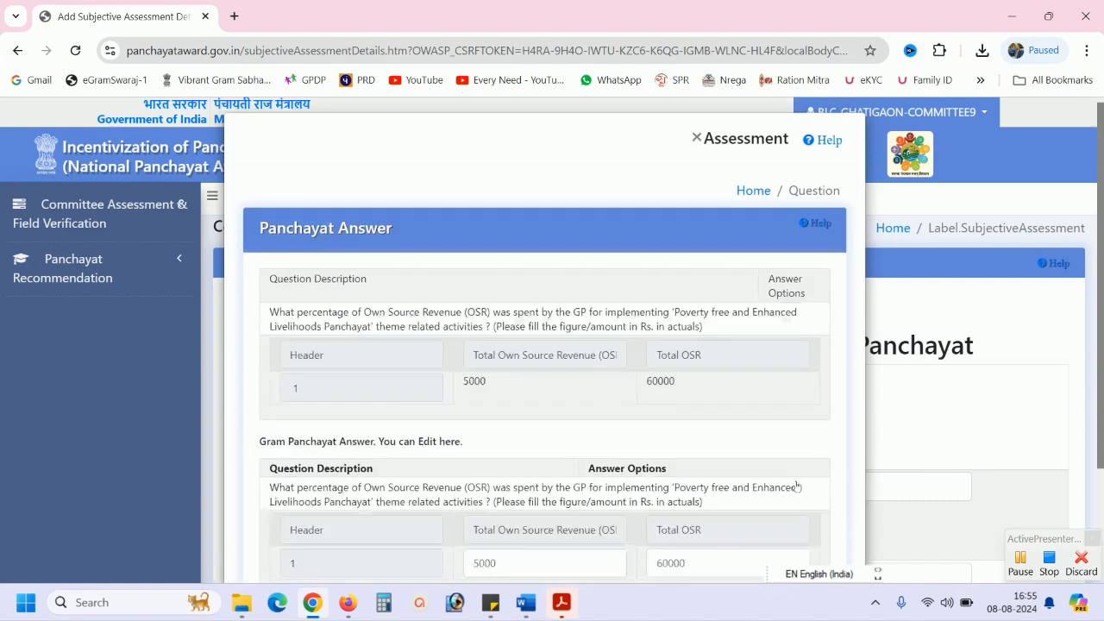
left_click(727, 147)
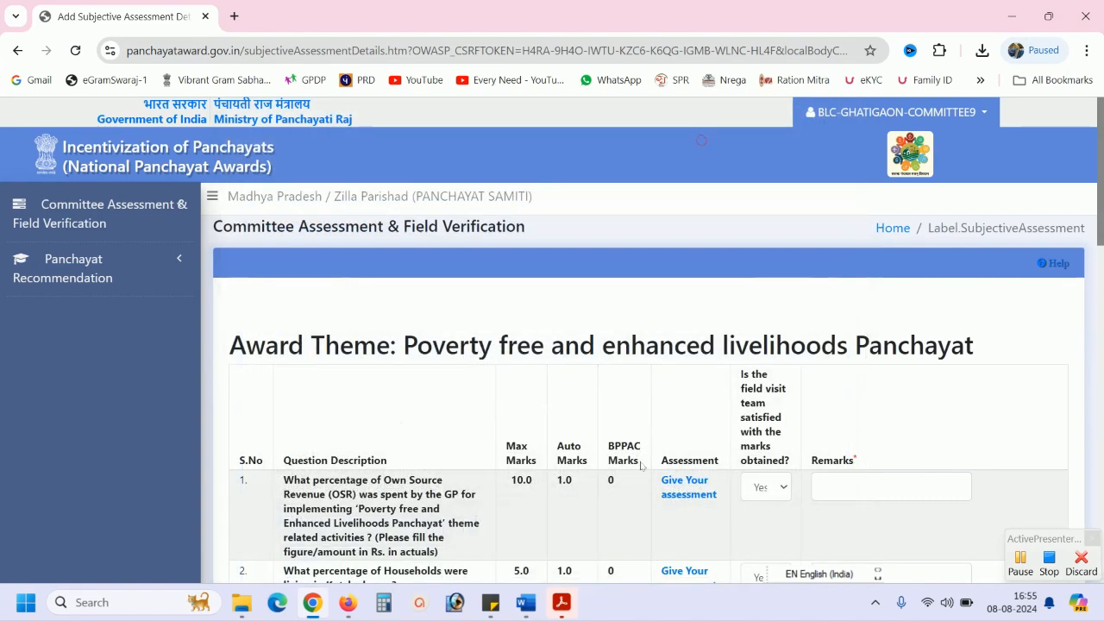
Look through the question rows and check the first question's options for whether the field visit team is satisfied.
scroll(639, 463, "down", 3)
scroll(640, 463, "down", 6)
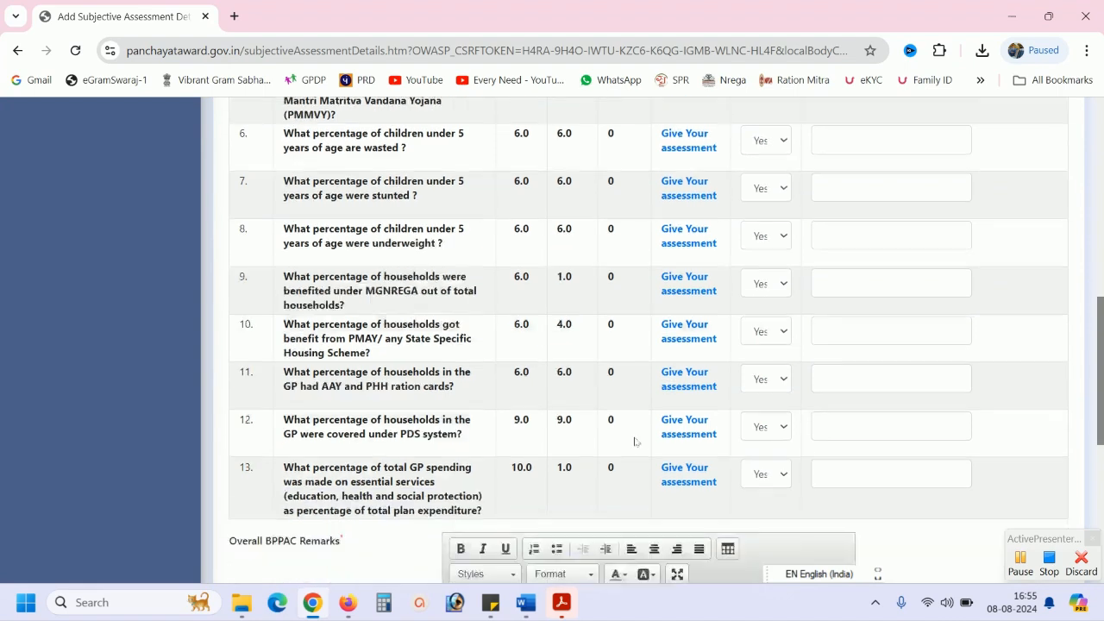
scroll(665, 402, "up", 10)
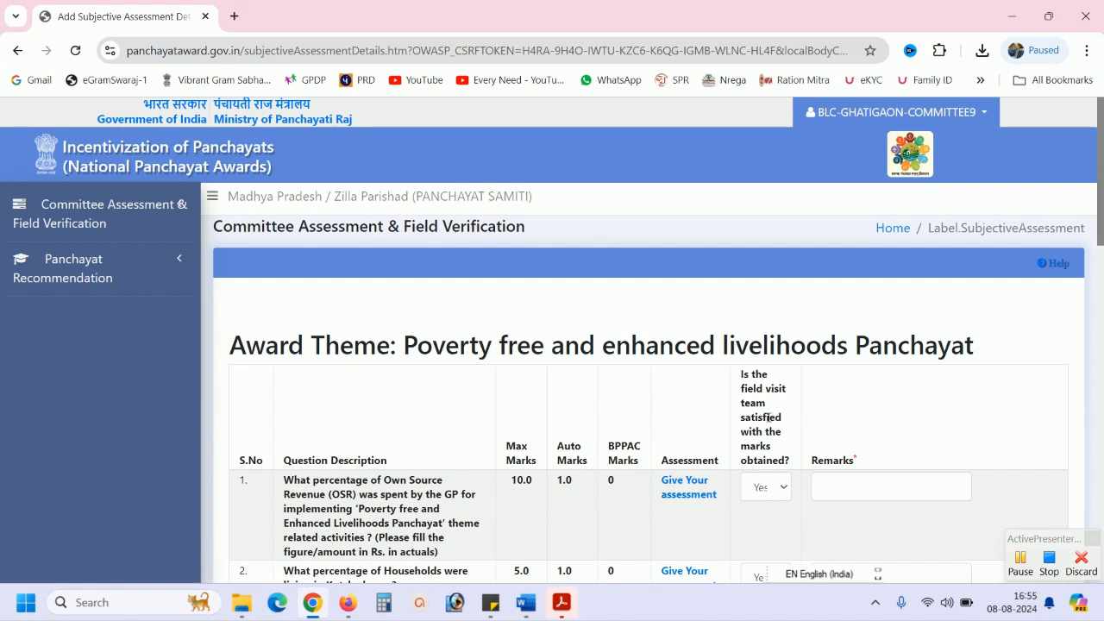
left_click(769, 489)
left_click(766, 489)
scroll(769, 431, "down", 6)
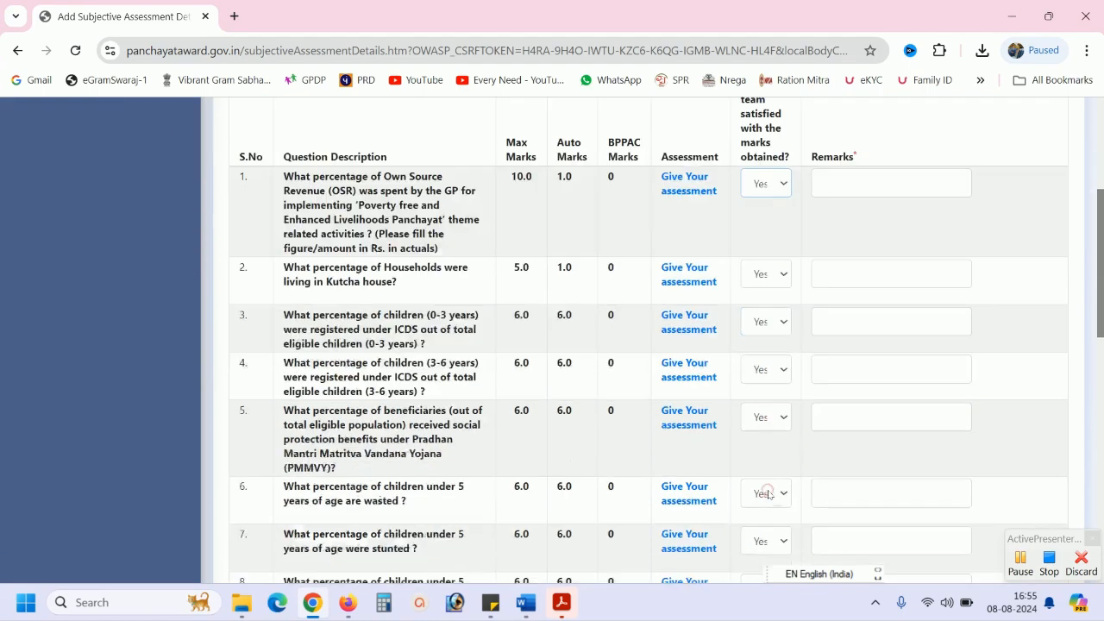
scroll(768, 426, "down", 3)
scroll(766, 423, "up", 9)
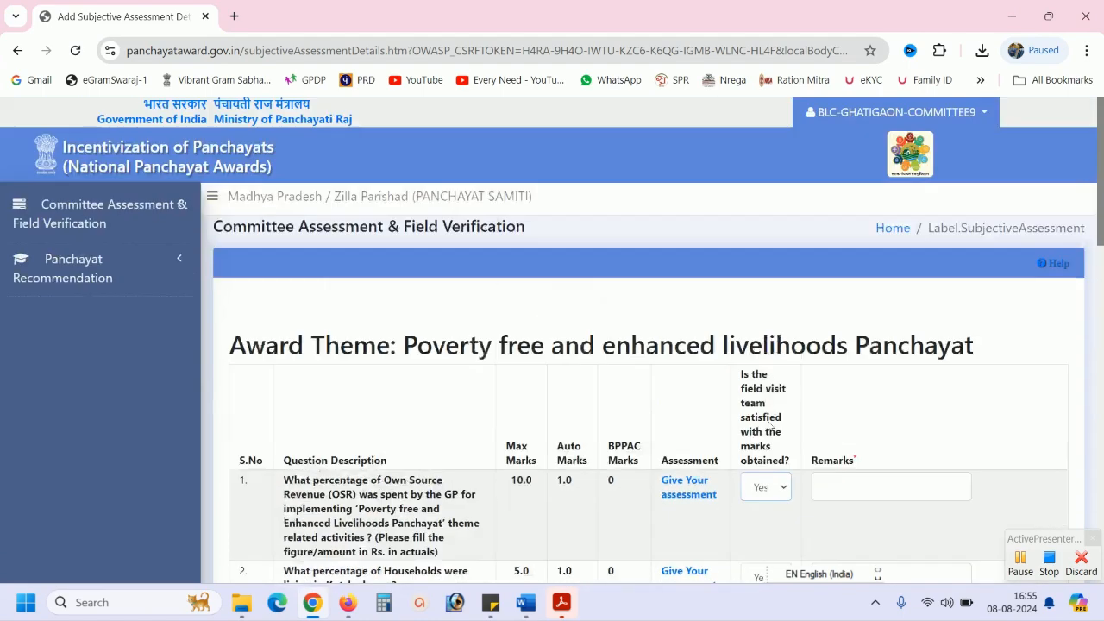
Recheck the first question's satisfaction options and review the form down to the Overall BPPAC Remarks section.
scroll(768, 422, "down", 2)
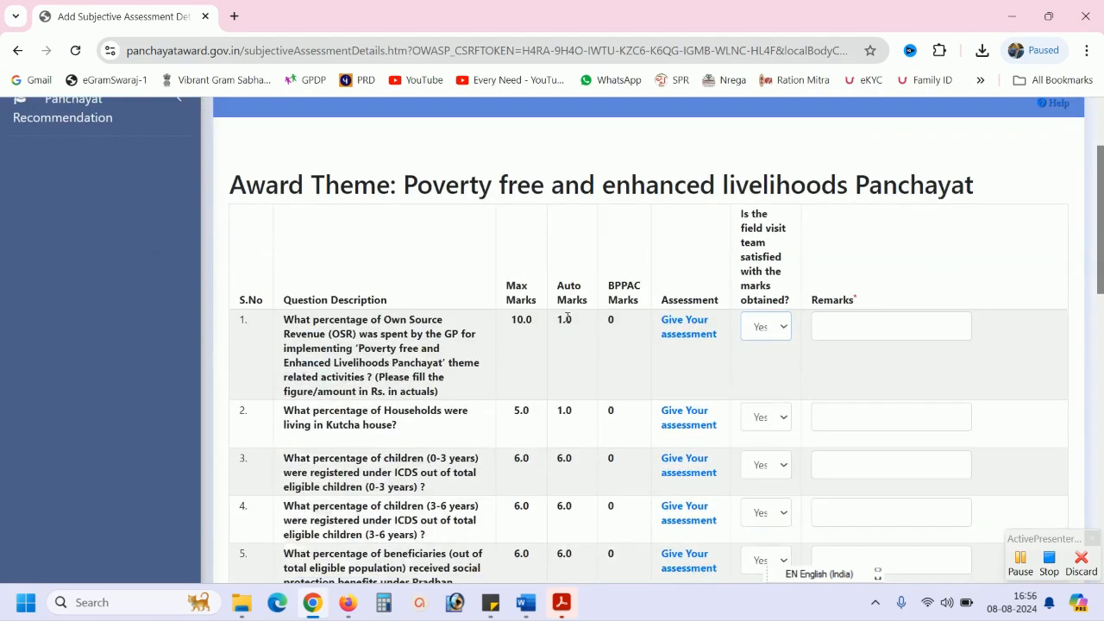
left_click(774, 325)
left_click(770, 361)
scroll(526, 394, "down", 8)
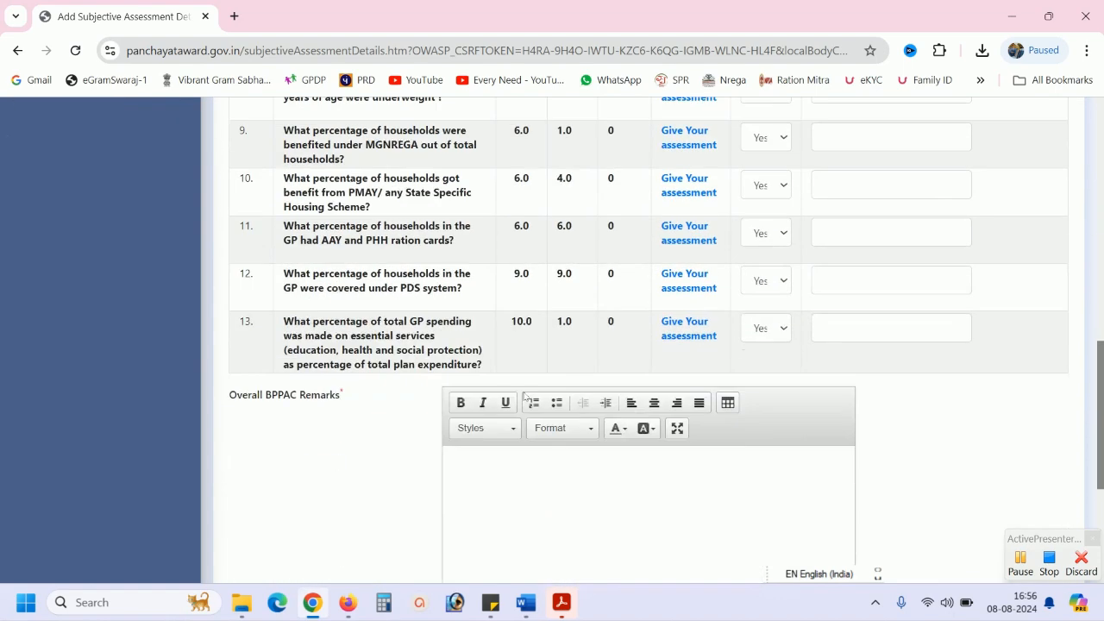
scroll(500, 365, "down", 3)
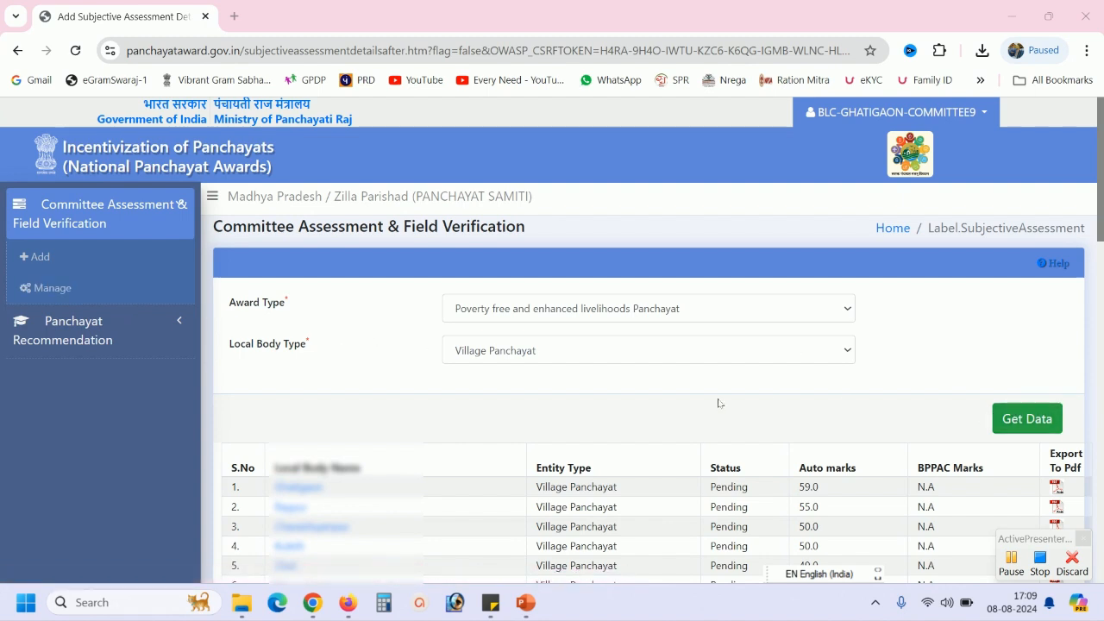
Switch to the PowerPoint slide show to view the assessment list and freeze form slides, and return to the portal.
key("alt+Tab")
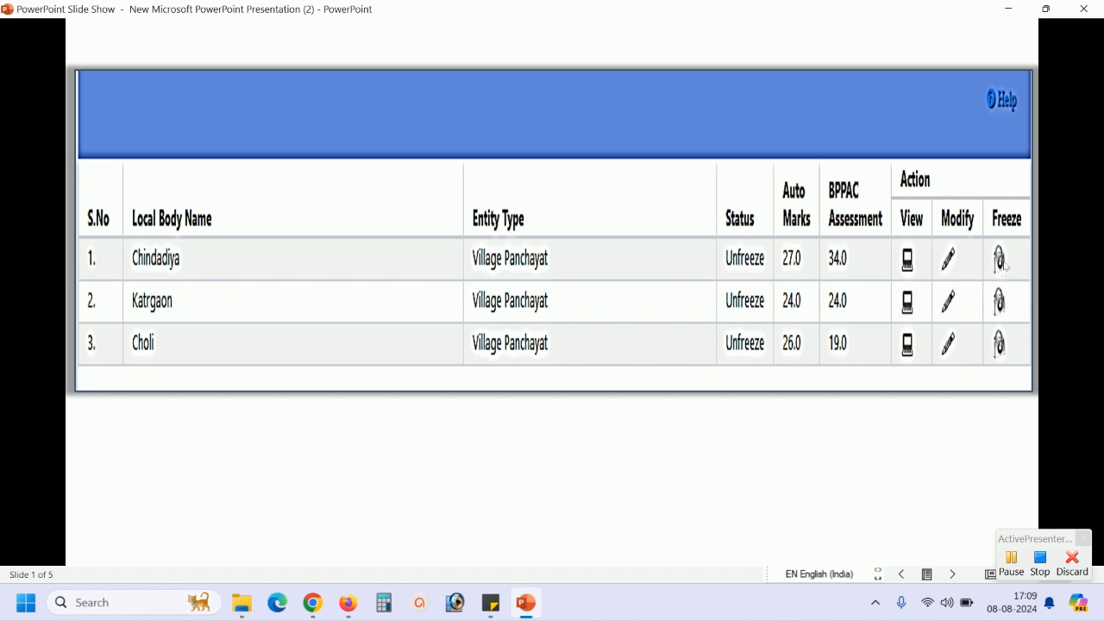
left_click(837, 330)
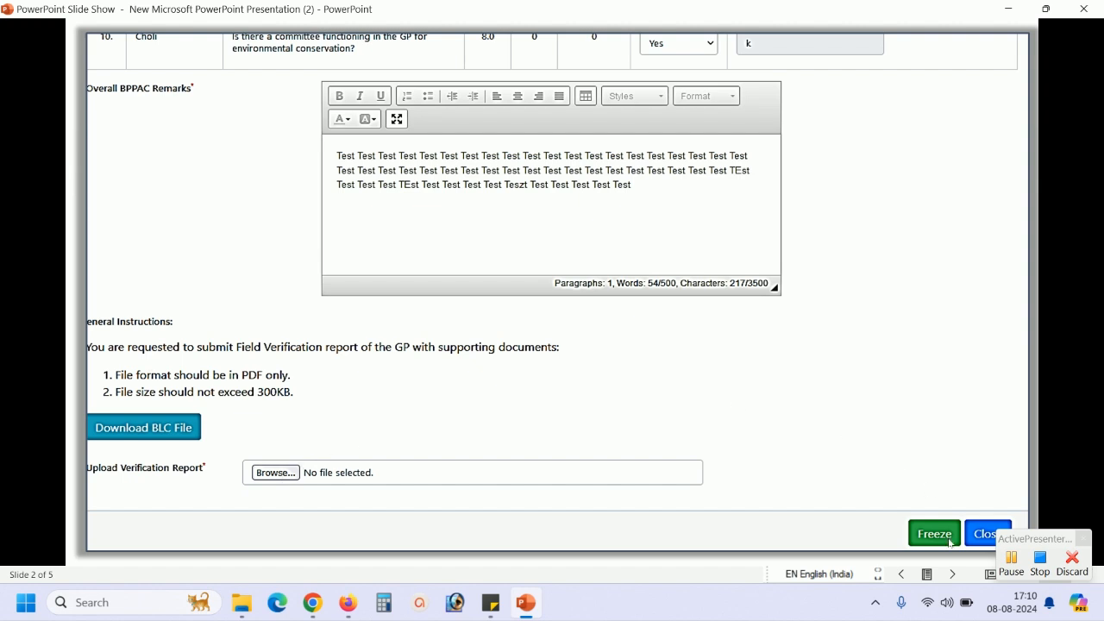
key("alt+Tab")
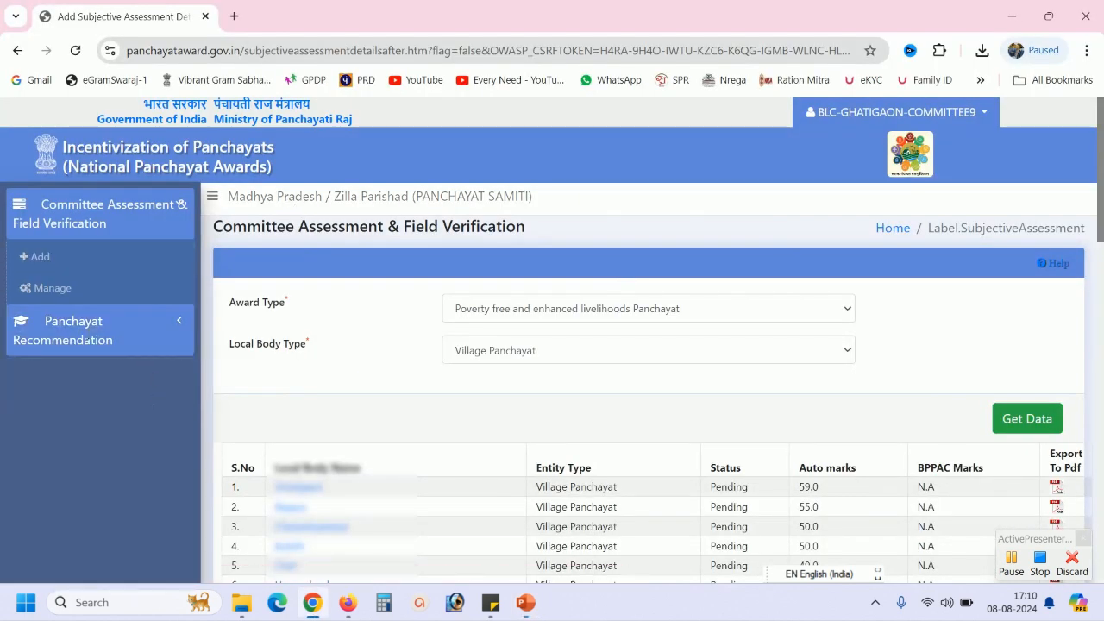
Show the Panchayat Recommendation options in the portal and view the recommendation, freeze detail and signature upload slides in PowerPoint.
left_click(86, 325)
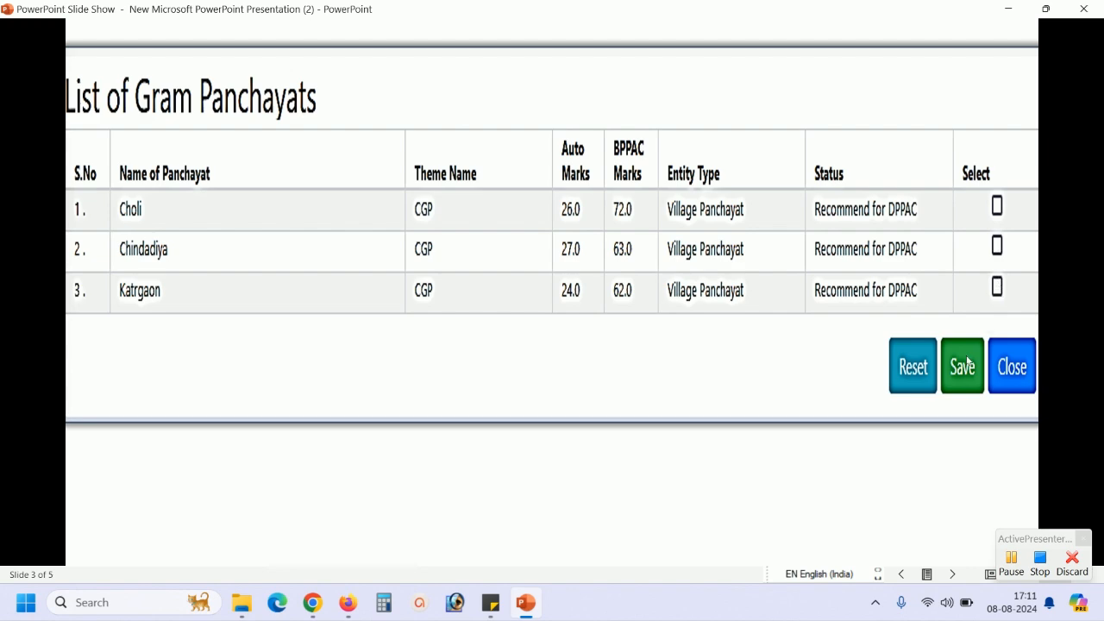
key("alt+Tab")
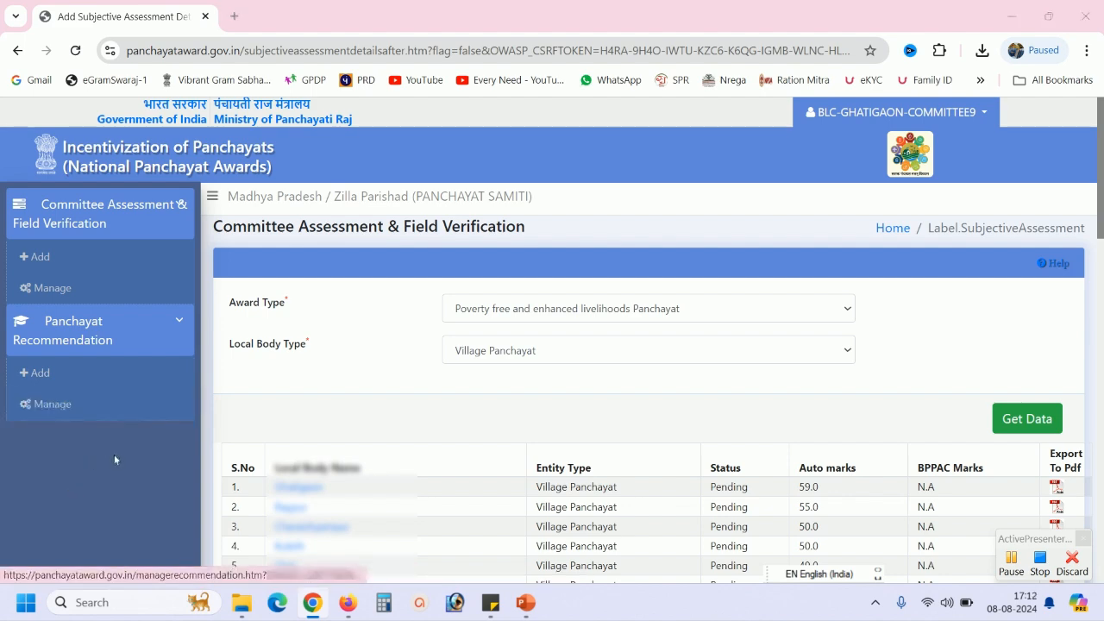
key("alt+Tab")
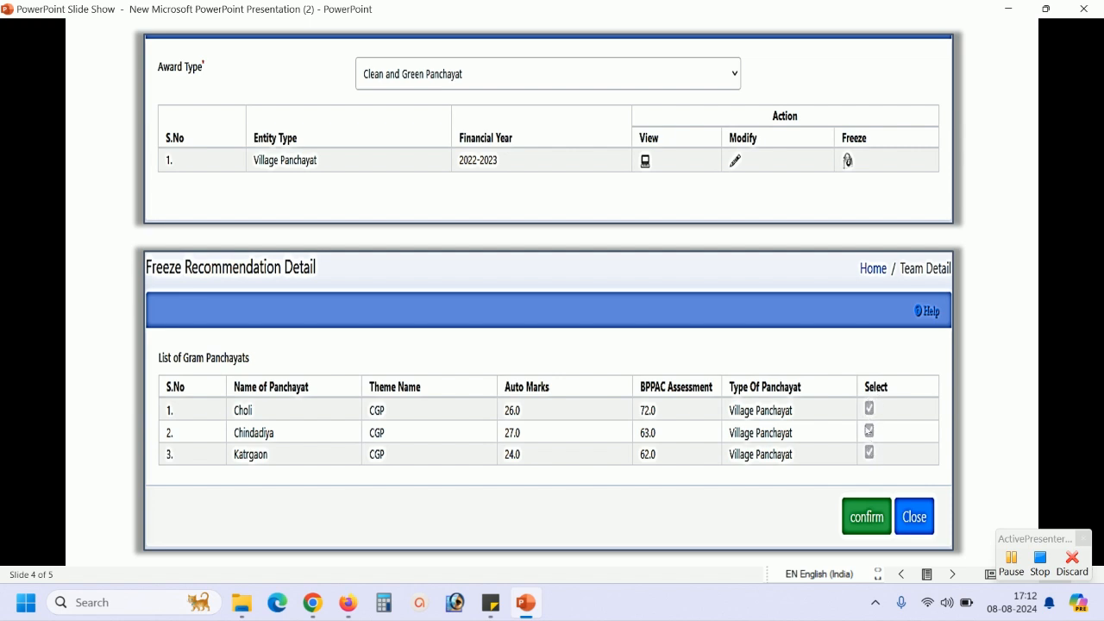
left_click(823, 428)
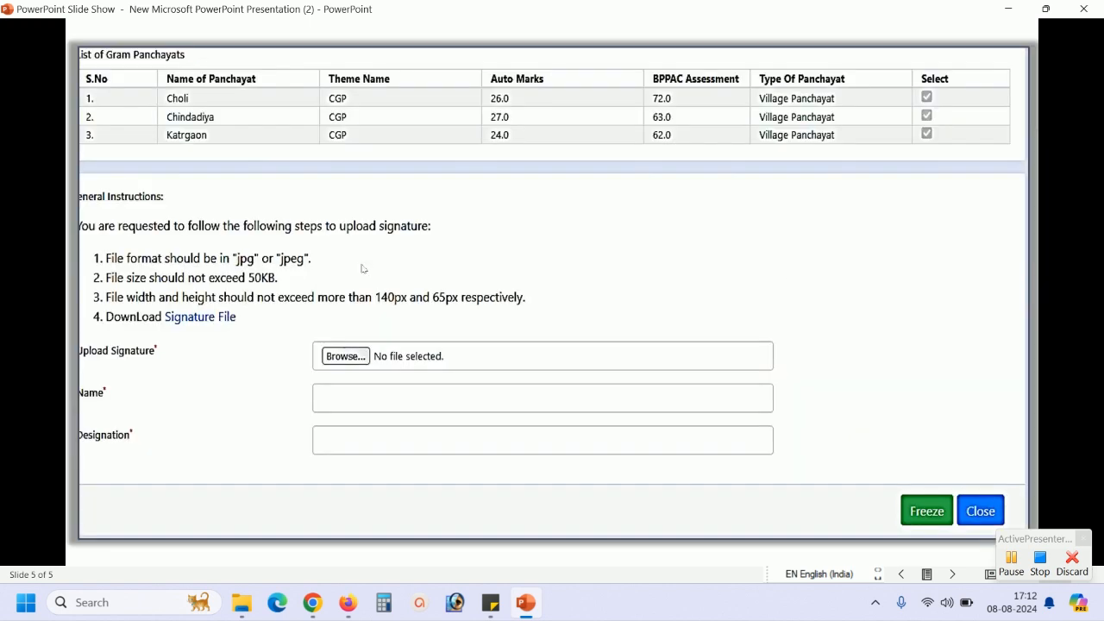